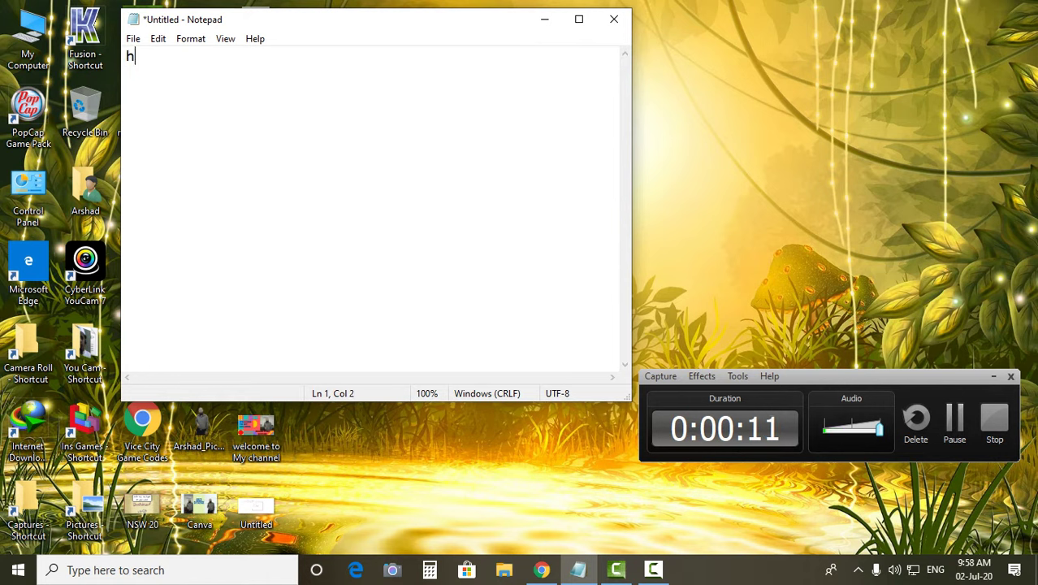
Write the heading "how to remove or delete extra junk files in windows 10" on the note's first line.
{"action": "type", "text": "ow to "}
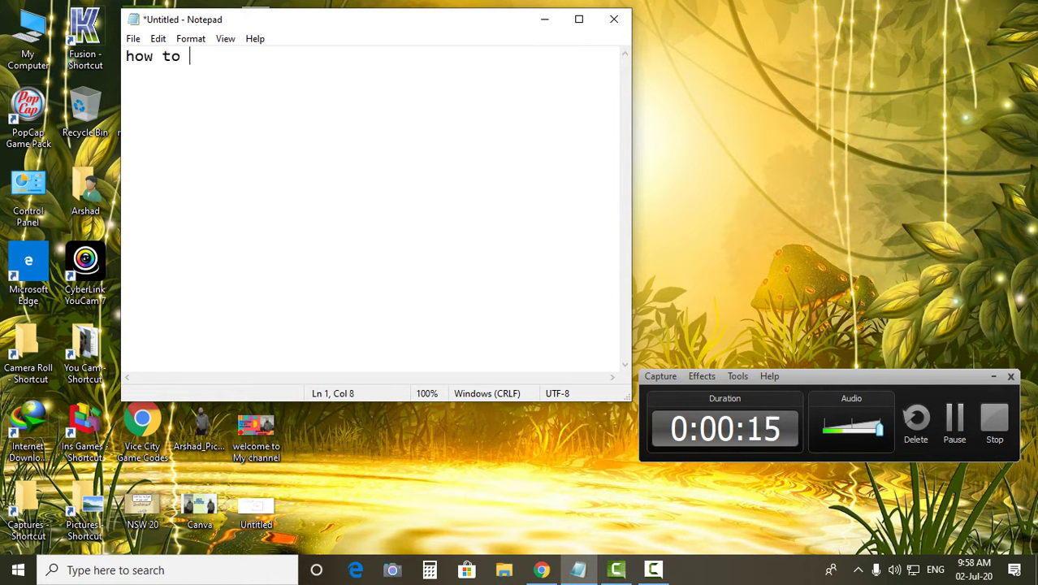
{"action": "type", "text": "remove "}
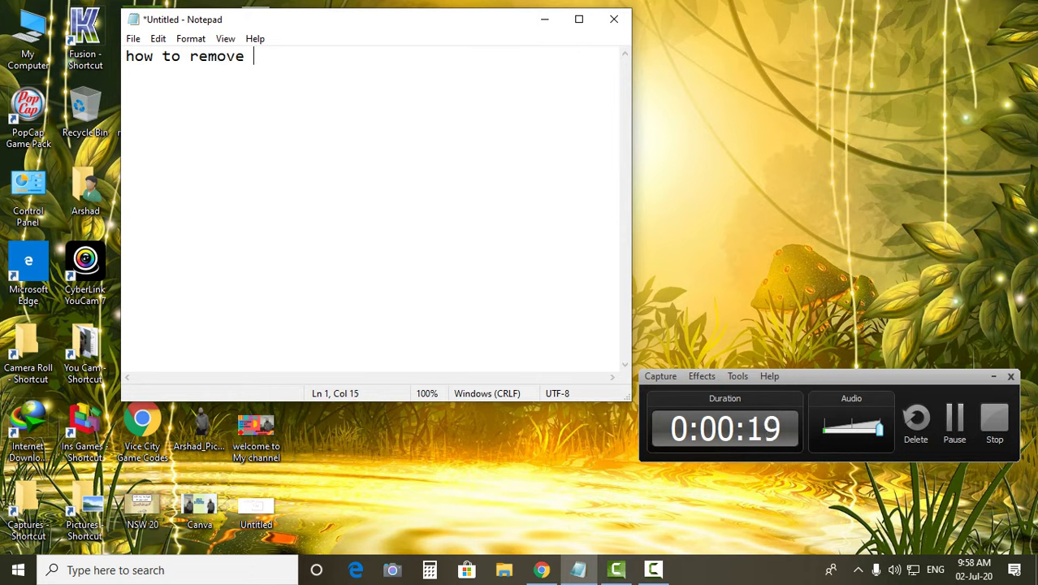
{"action": "type", "text": "or de"}
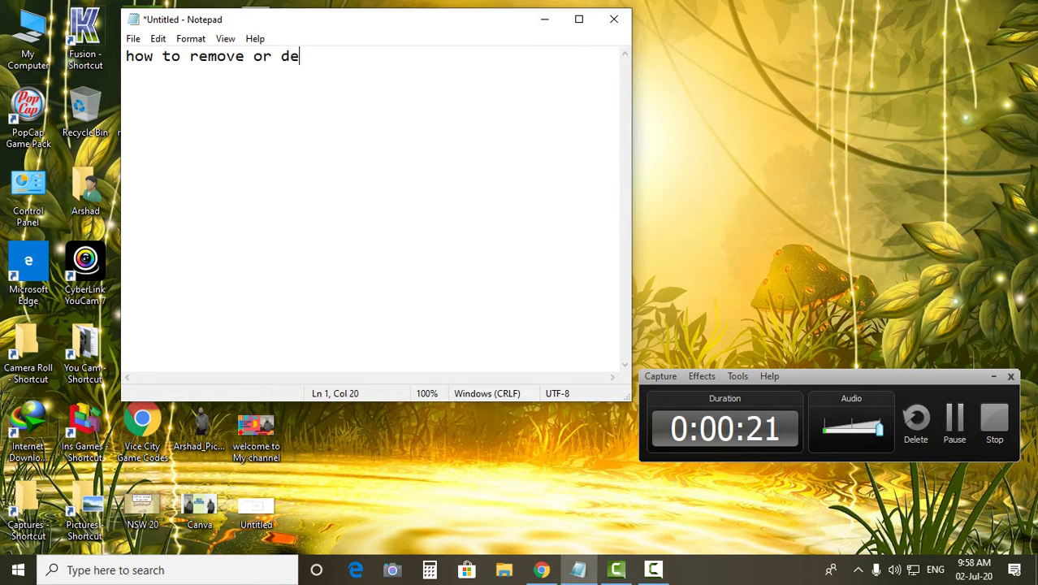
{"action": "type", "text": "te"}
{"action": "key", "text": "BackSpace"}
{"action": "key", "text": "BackSpace"}
{"action": "key", "text": "BackSpace"}
{"action": "type", "text": "lete ex"}
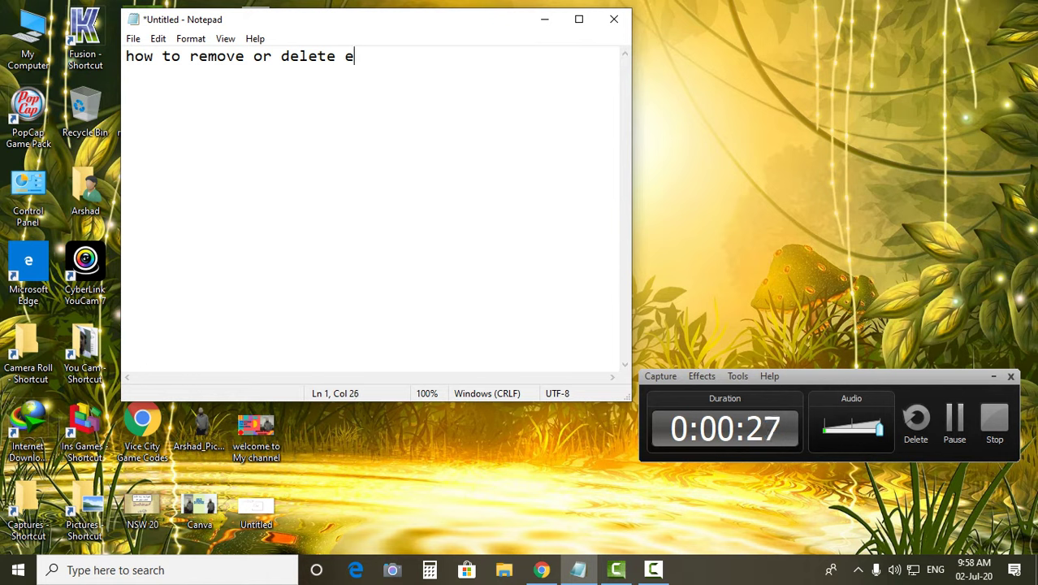
{"action": "type", "text": "tra"}
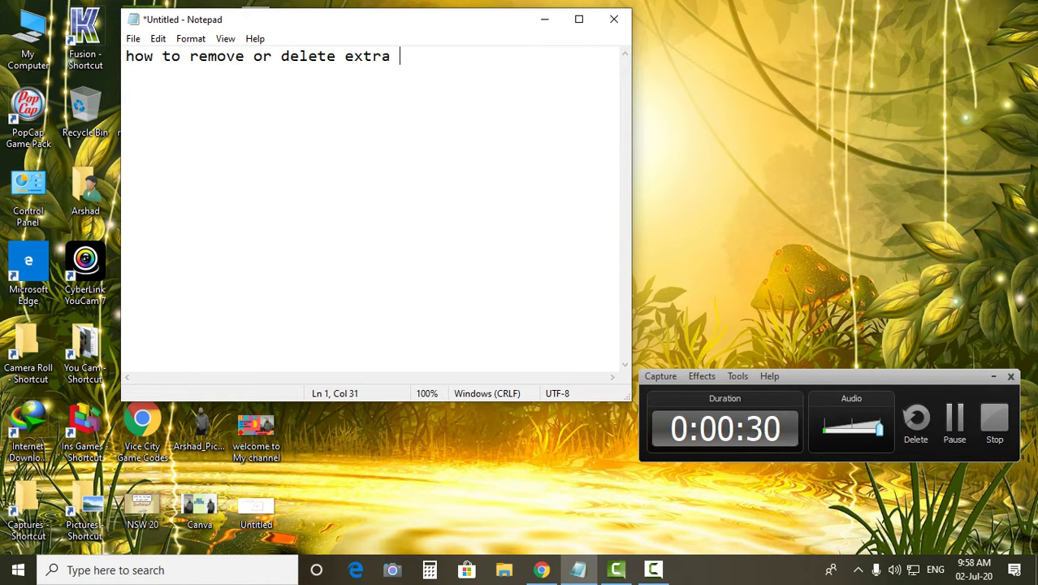
{"action": "type", "text": " junk "}
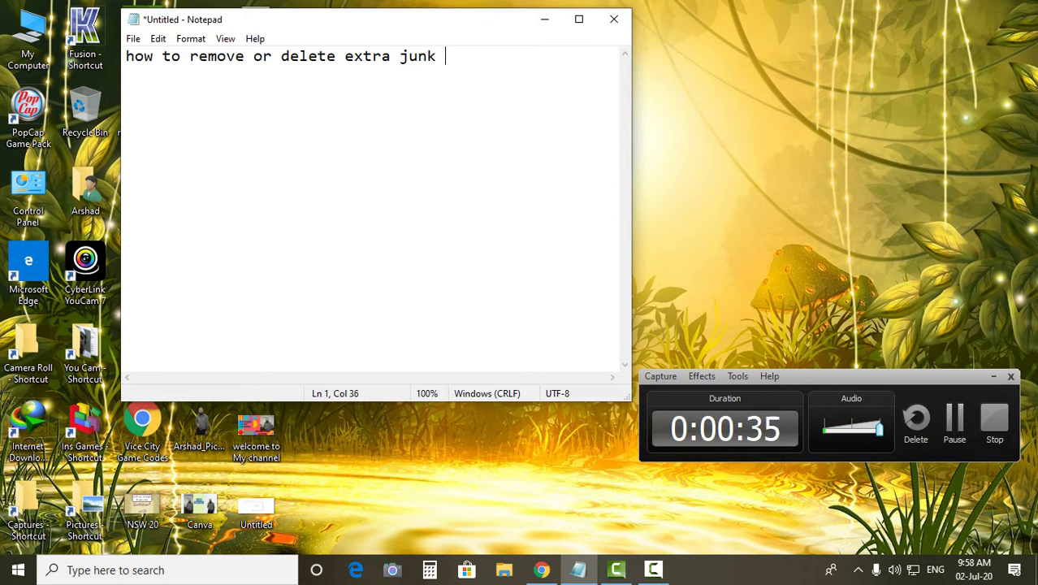
{"action": "type", "text": "files"}
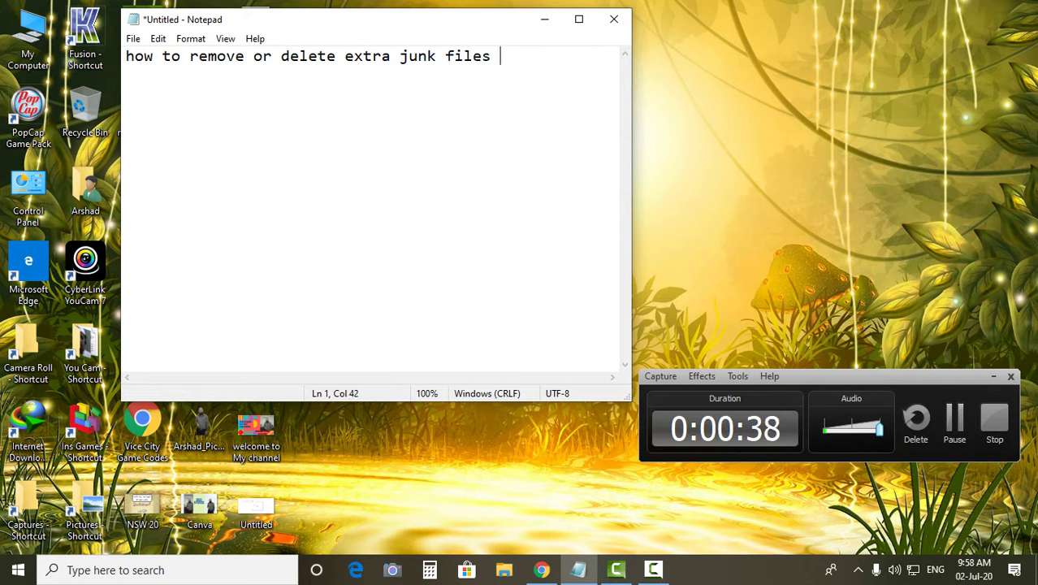
{"action": "type", "text": " in w"}
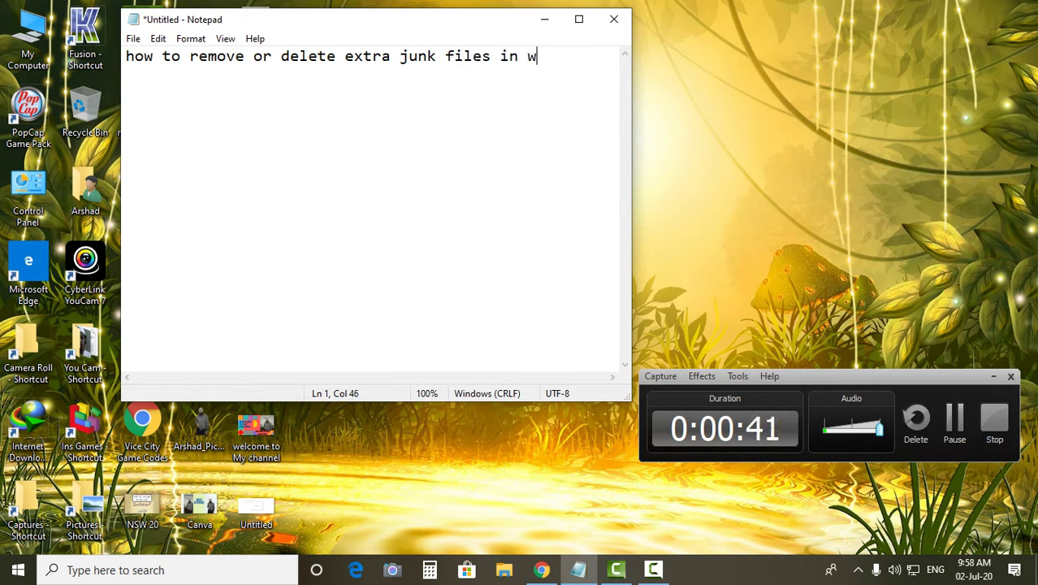
{"action": "type", "text": "indo"}
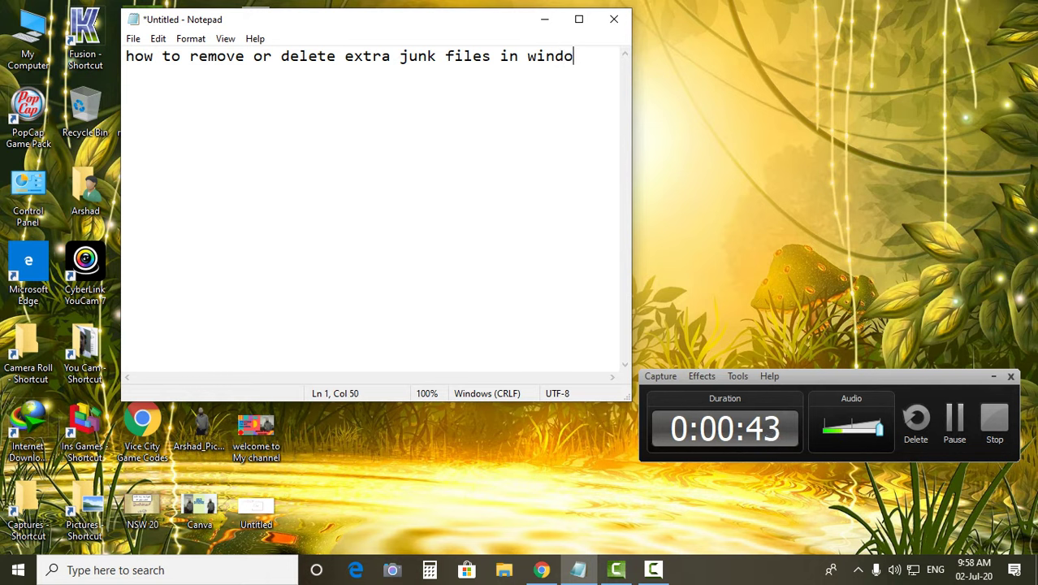
{"action": "type", "text": "ws 10"}
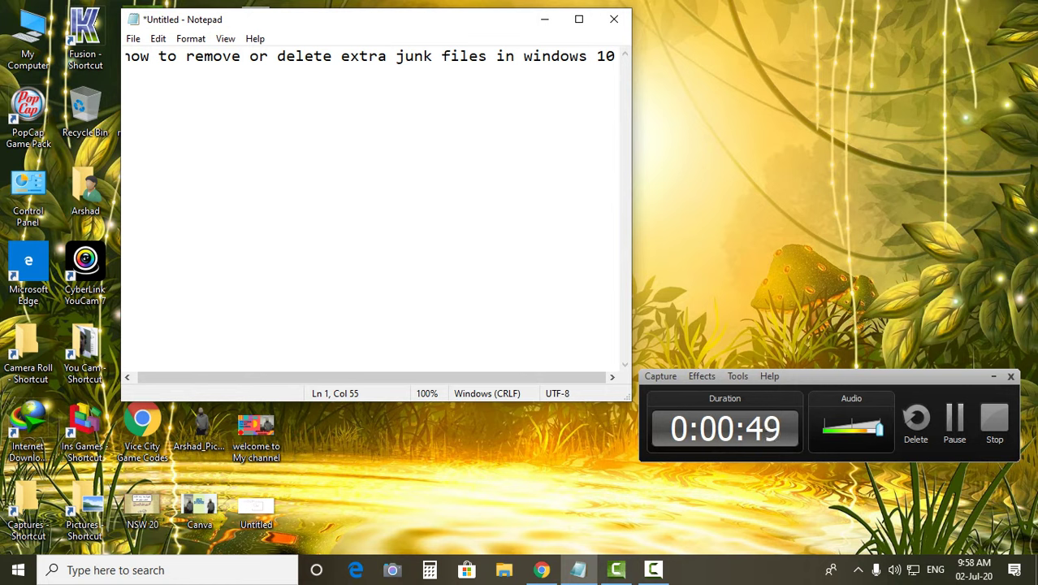
Add the line "1 windows + r" below the heading, leaving one blank line between them.
{"action": "key", "text": "Return"}
{"action": "key", "text": "Return"}
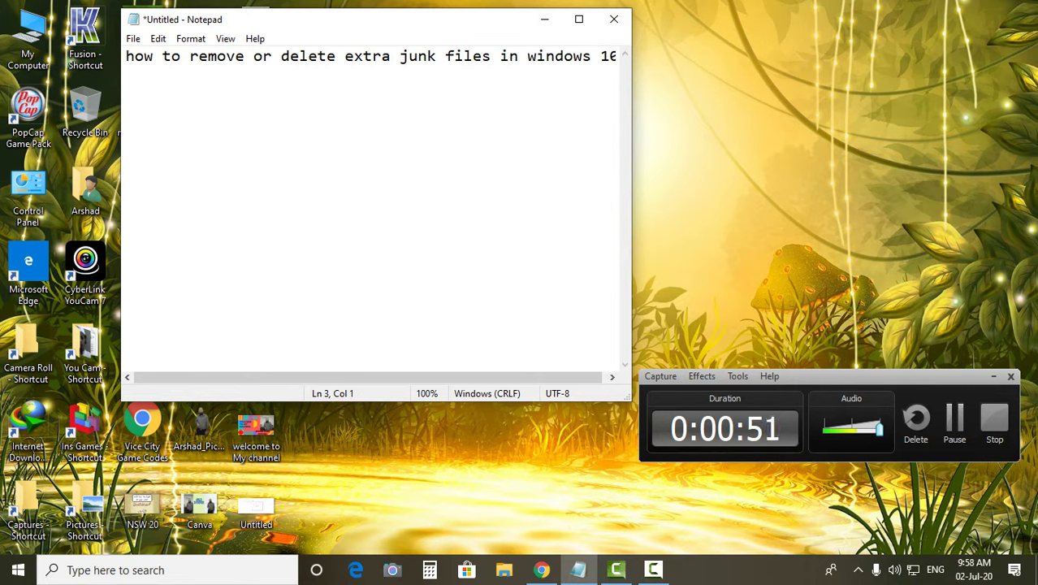
{"action": "type", "text": "1  win"}
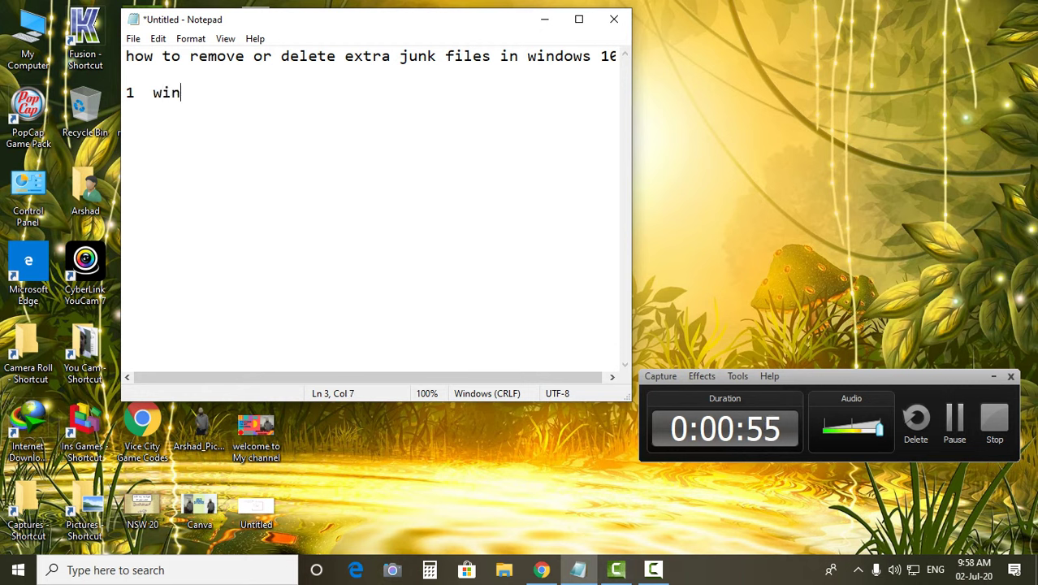
{"action": "type", "text": "dows "}
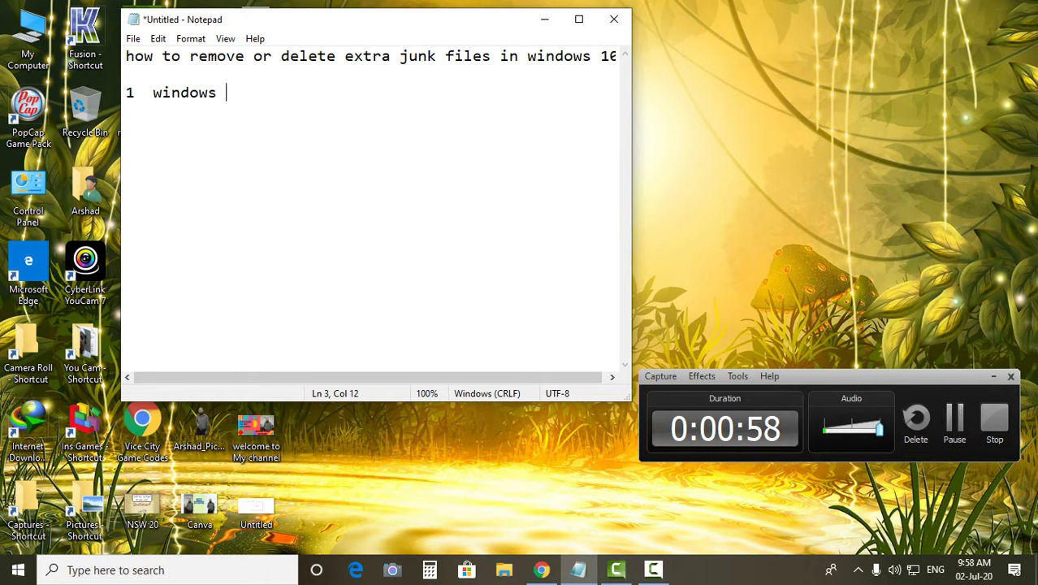
{"action": "type", "text": "+ r"}
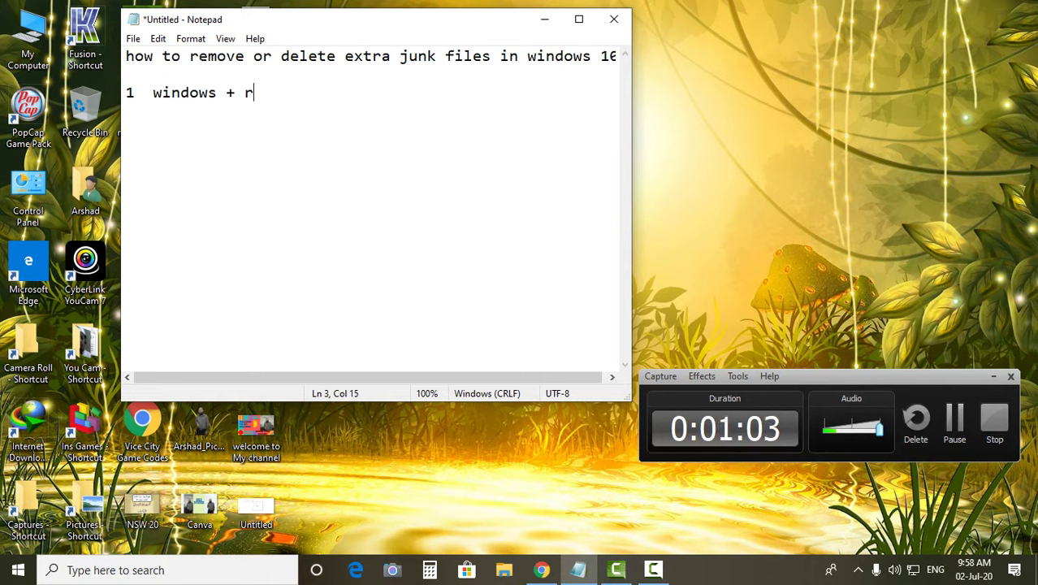
Open the Windows Temp folder by running the command temp.
{"action": "key", "text": "super+r"}
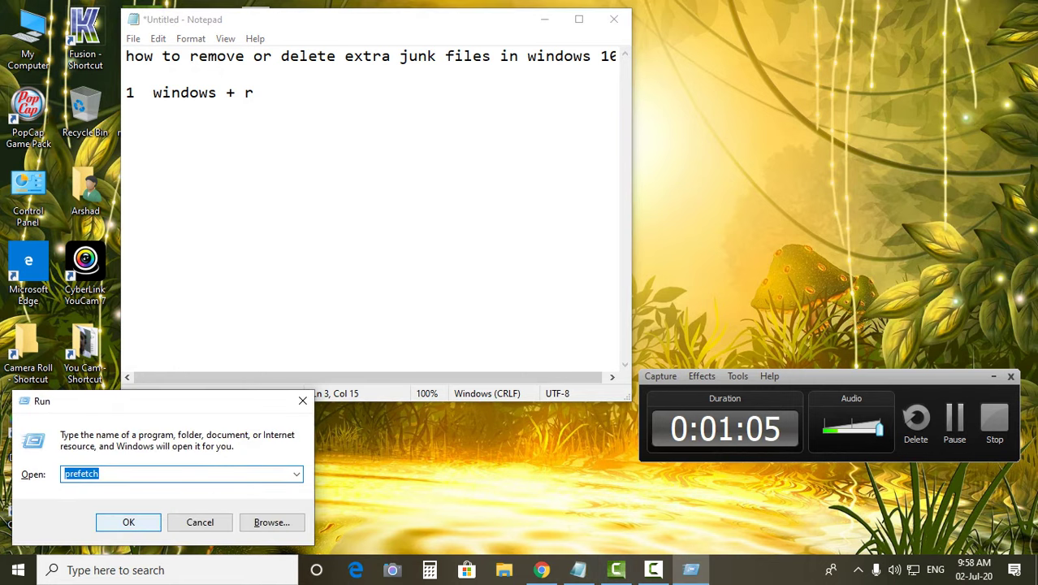
{"action": "key", "text": "BackSpace"}
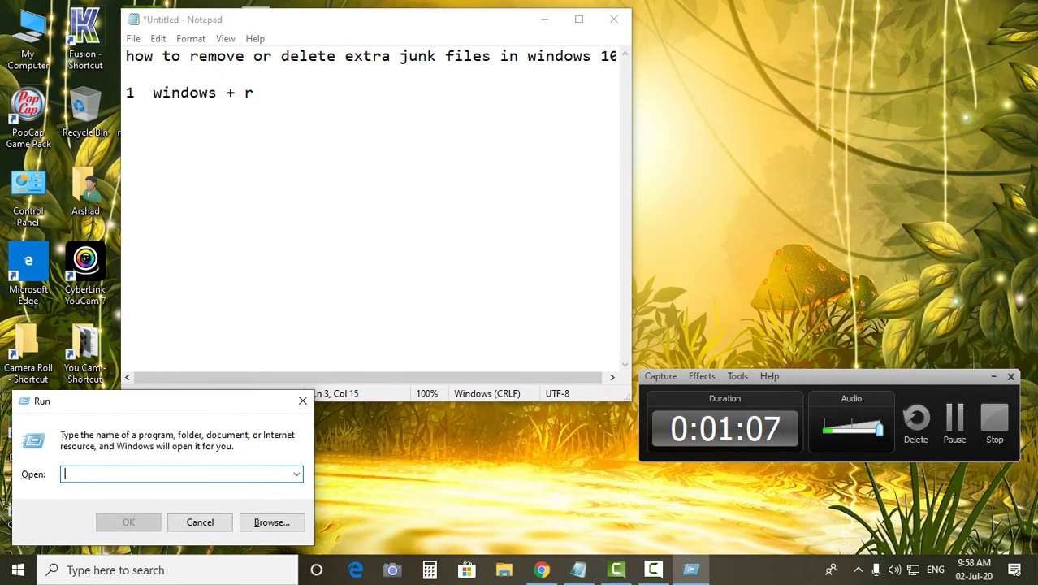
{"action": "type", "text": "te"}
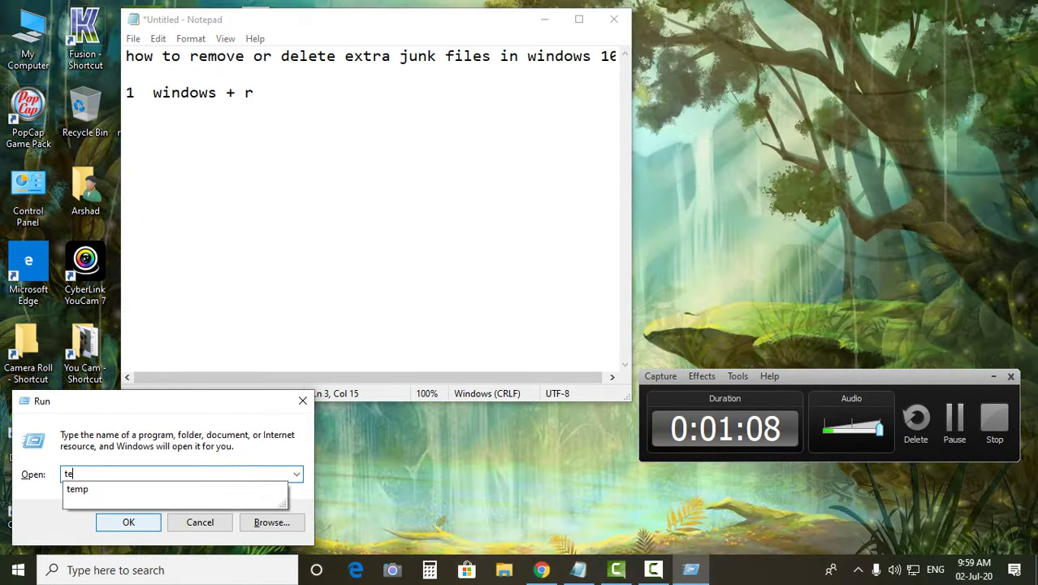
{"action": "type", "text": "mp"}
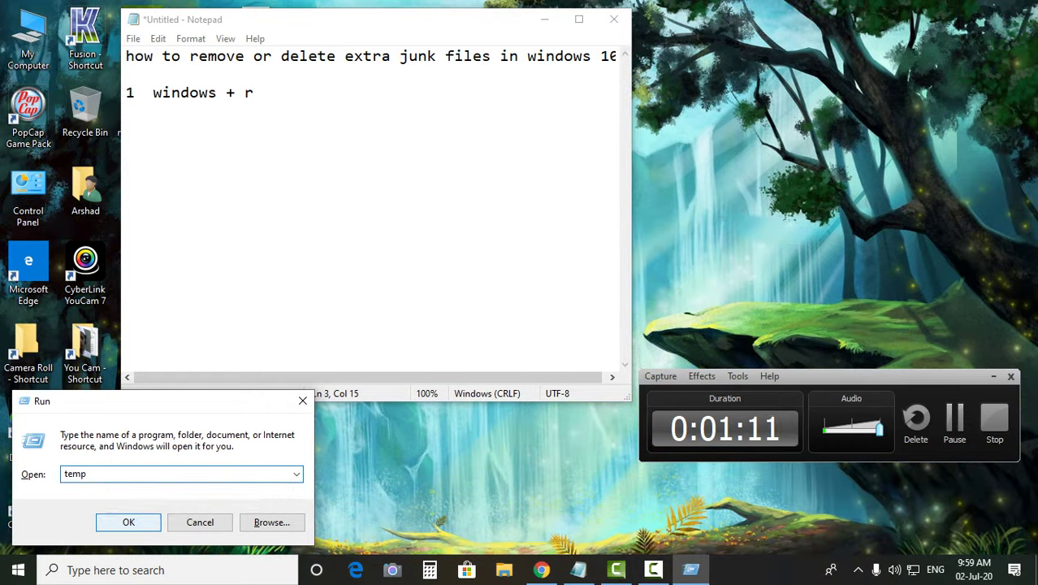
{"action": "key", "text": "Return"}
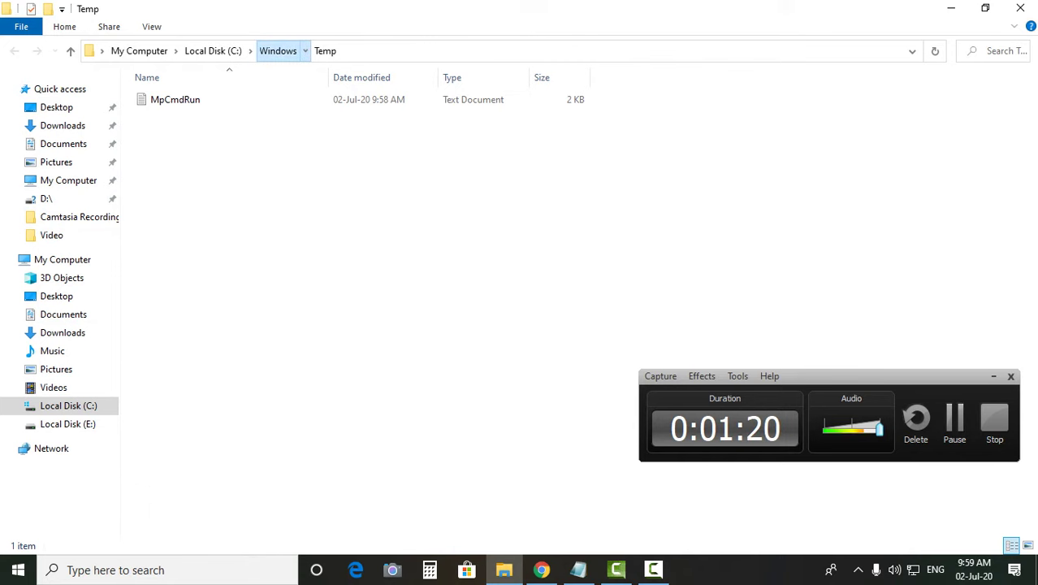
View the parent Windows folder and return to its Temp subfolder.
{"action": "left_click", "coordinate": [278, 51]}
{"action": "scroll", "coordinate": [325, 225], "scroll_direction": "down", "scroll_amount": 2}
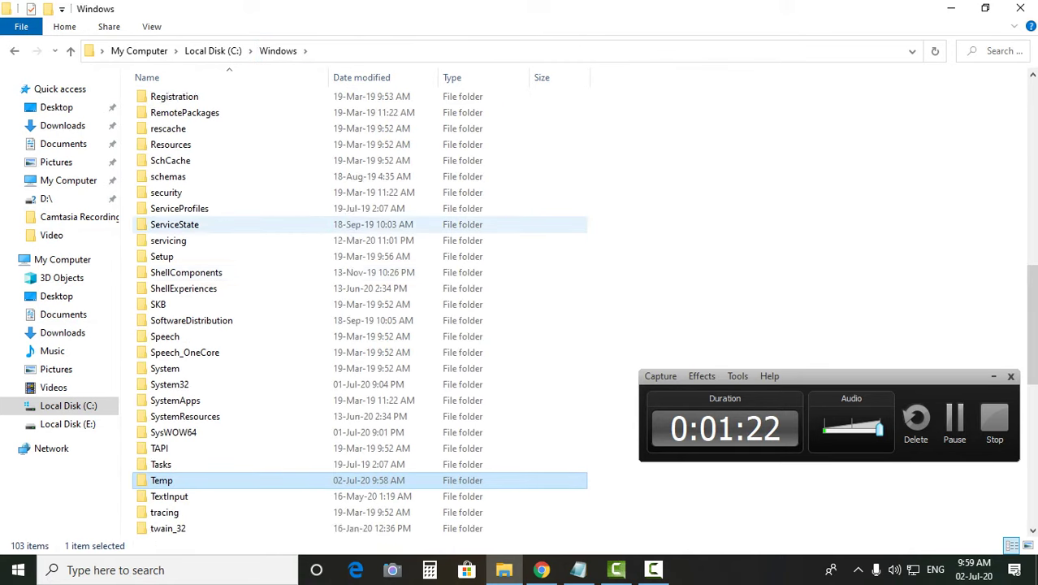
{"action": "key", "text": "Return"}
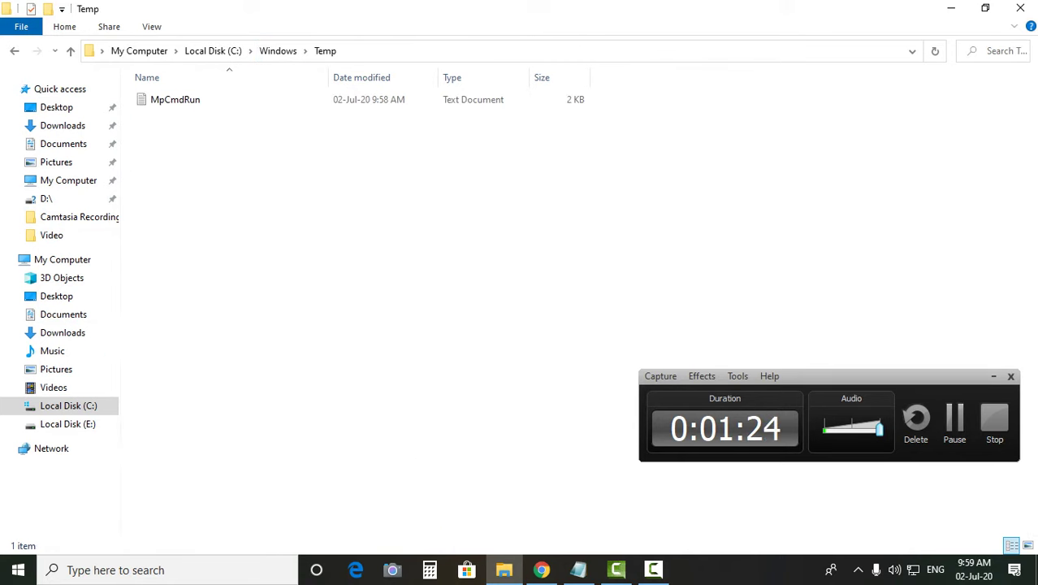
{"action": "key", "text": "alt+v"}
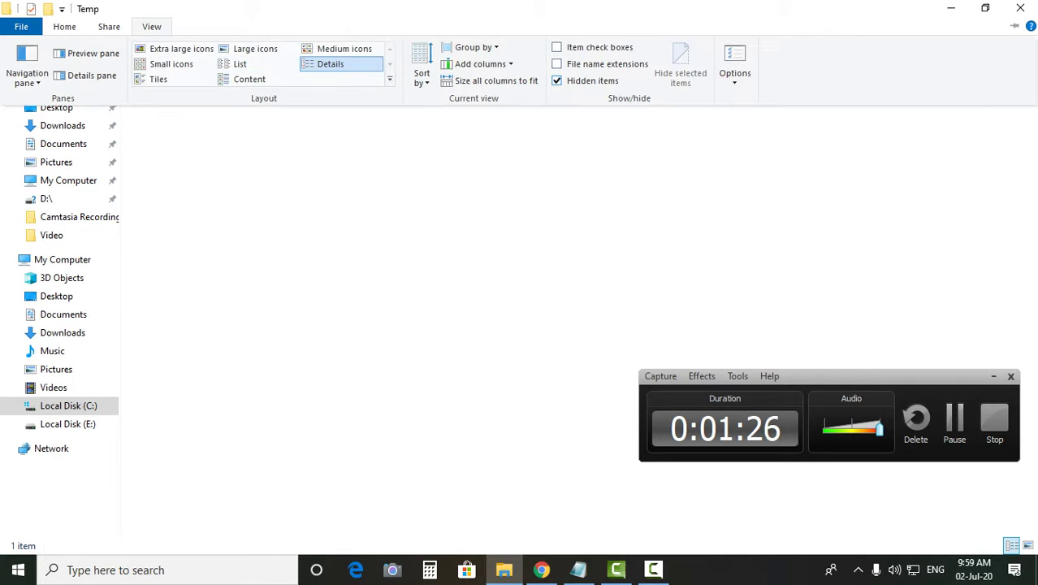
{"action": "key", "text": "Escape"}
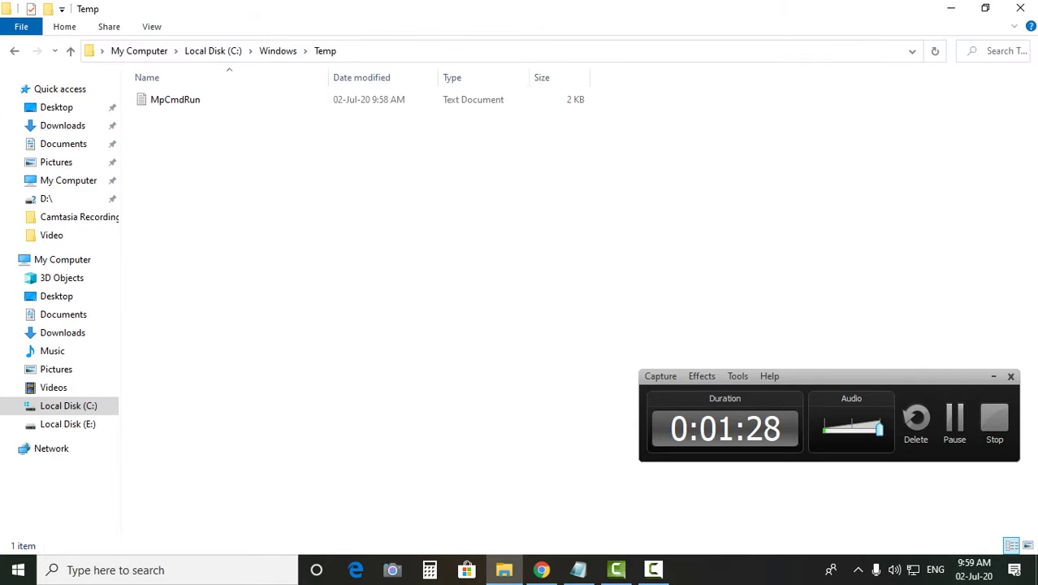
Delete everything in the Windows Temp folder and close its window.
{"action": "key", "text": "ctrl+a"}
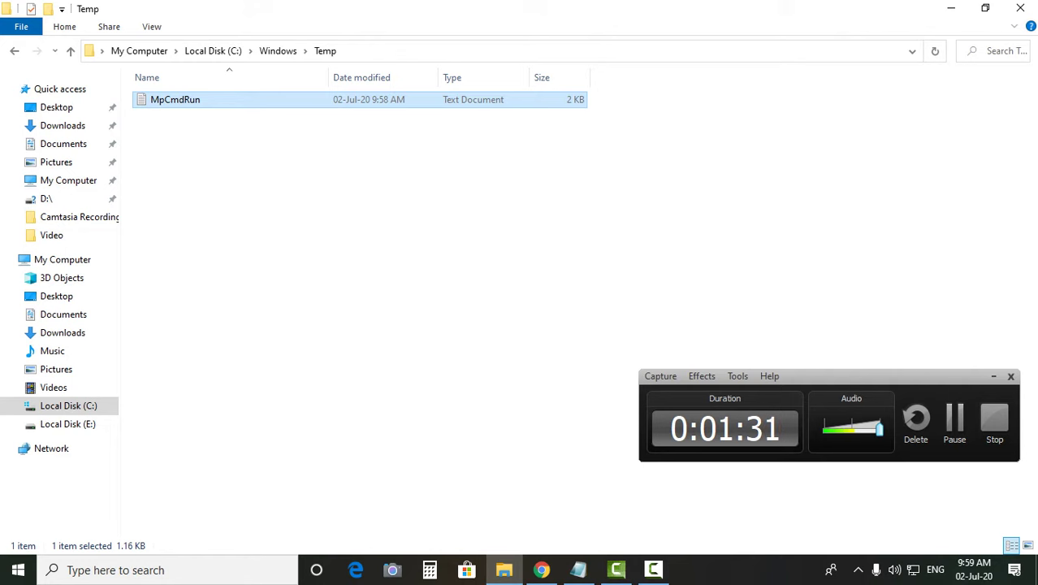
{"action": "key", "text": "Delete"}
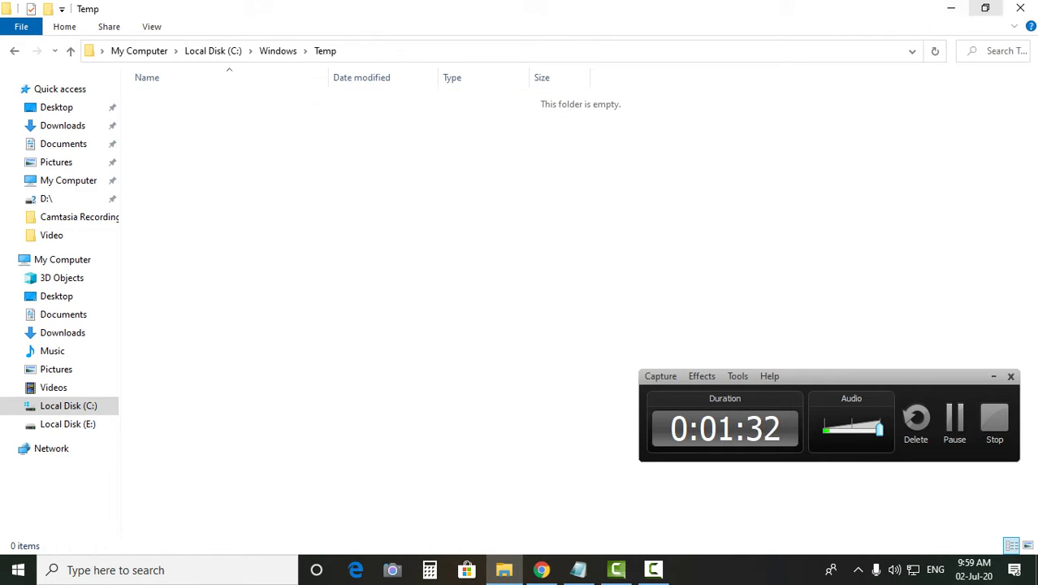
{"action": "left_click", "coordinate": [1021, 9]}
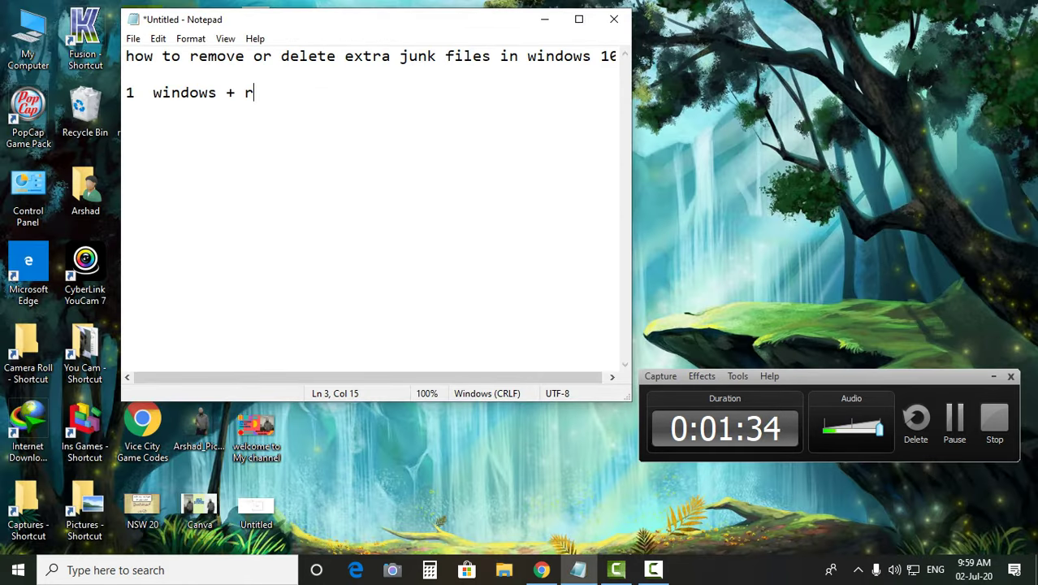
Add the lines "temp" and "%temp%" to the note under "windows + r", each preceded by a blank line.
{"action": "key", "text": "Return"}
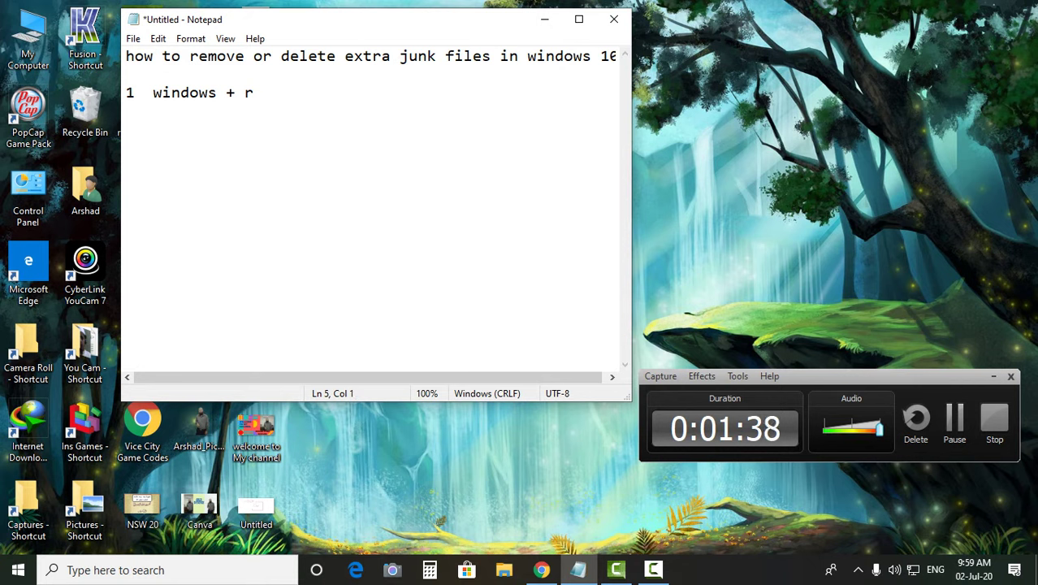
{"action": "type", "text": "tem"}
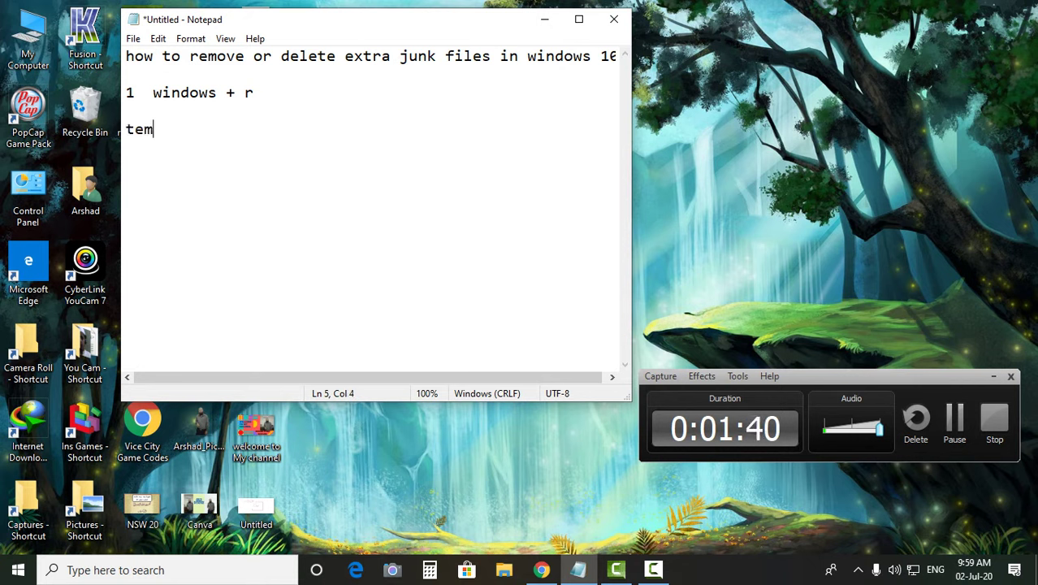
{"action": "type", "text": "p"}
{"action": "key", "text": "Return"}
{"action": "type", "text": "%"}
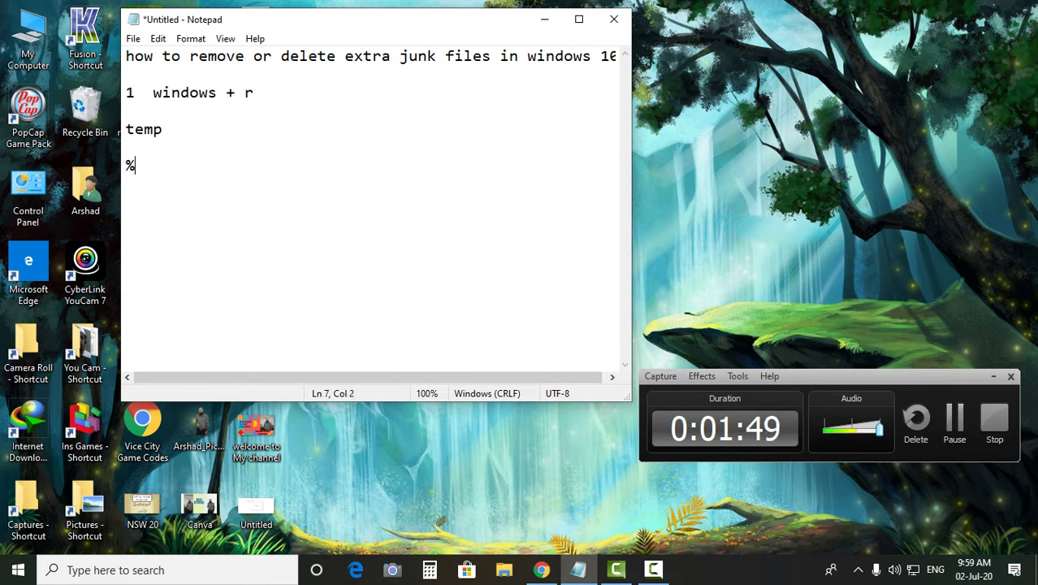
{"action": "type", "text": "te"}
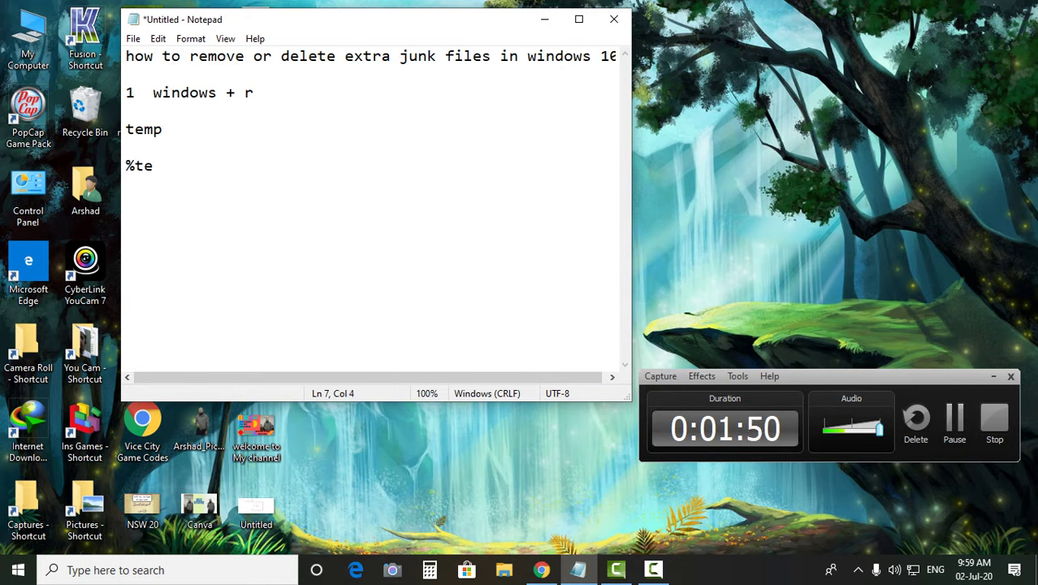
{"action": "type", "text": "mp"}
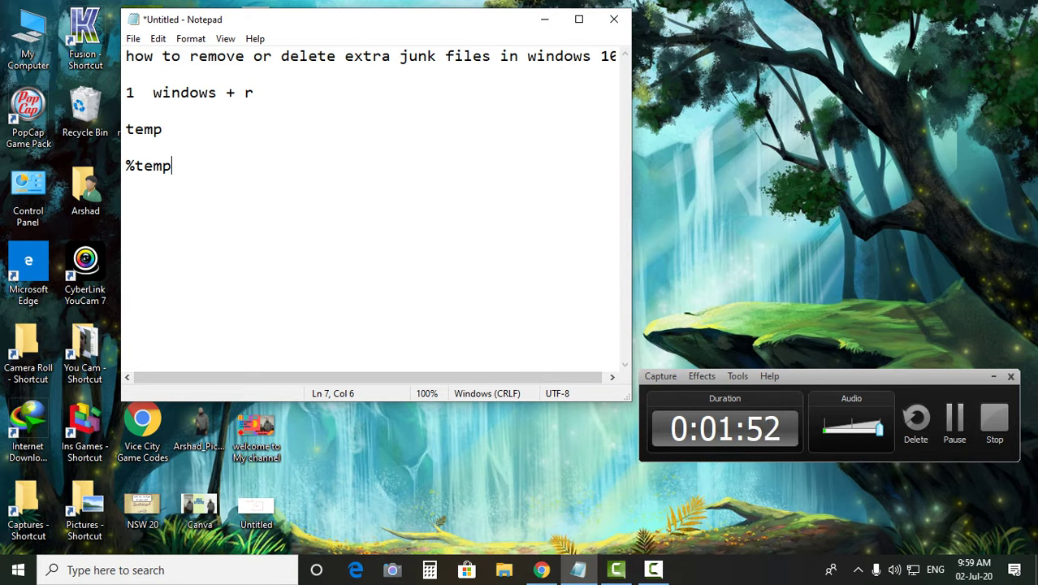
{"action": "type", "text": "^"}
{"action": "key", "text": "BackSpace"}
{"action": "type", "text": "%"}
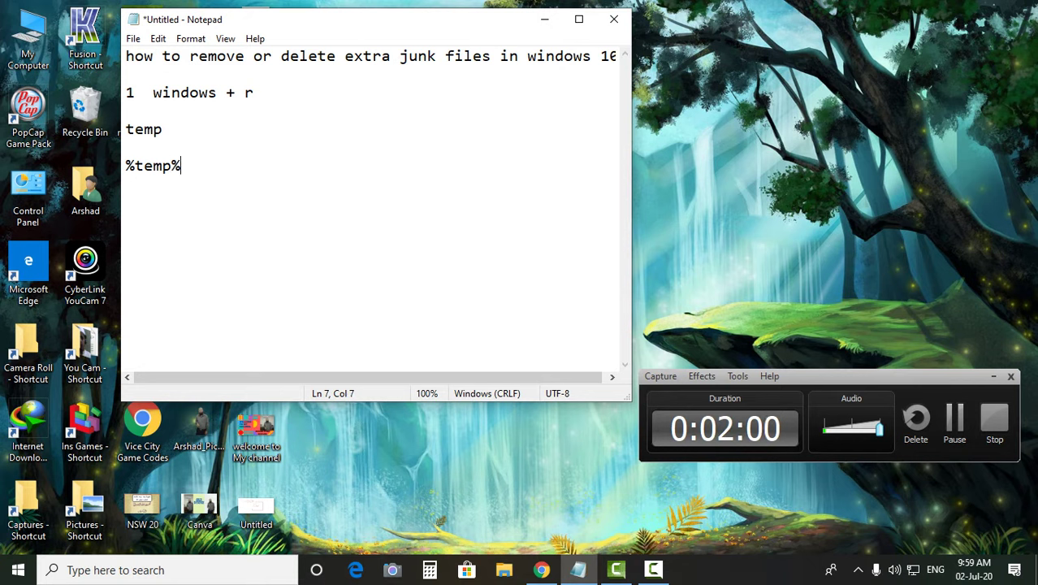
Open the user's local AppData Temp folder by running the command %temp%.
{"action": "key", "text": "super+r"}
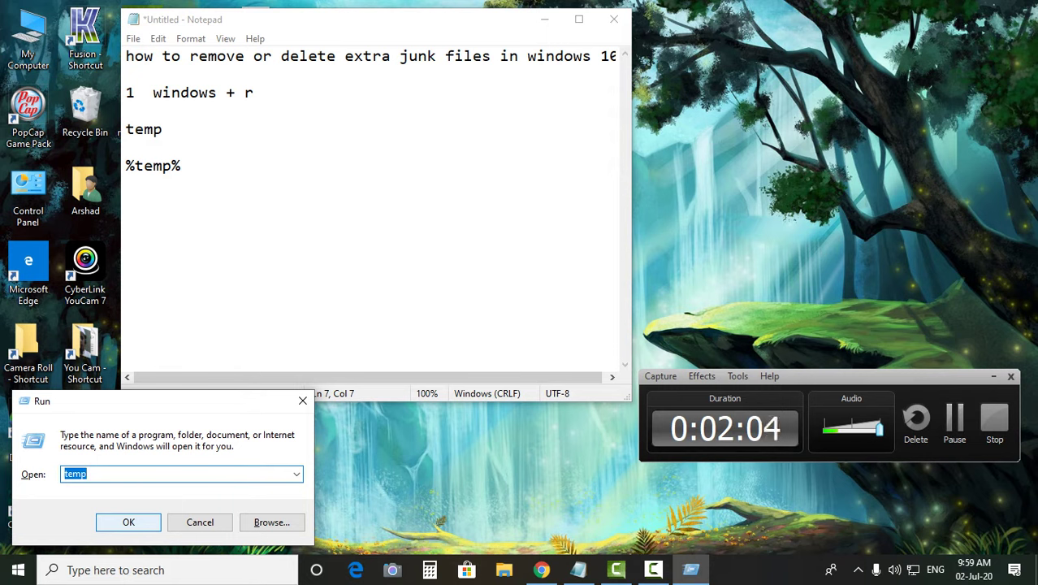
{"action": "type", "text": "%"}
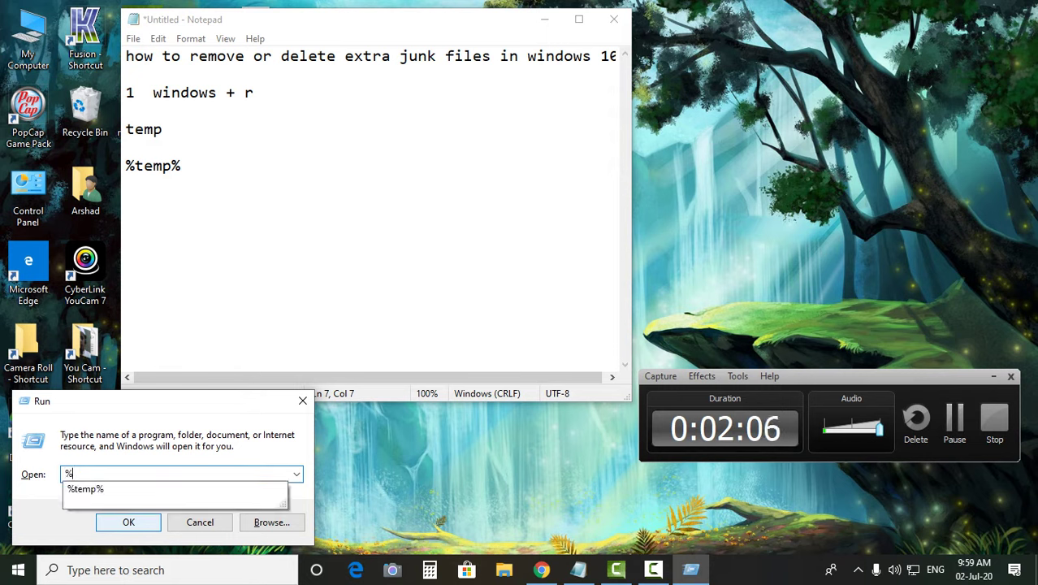
{"action": "key", "text": "Down"}
{"action": "key", "text": "Return"}
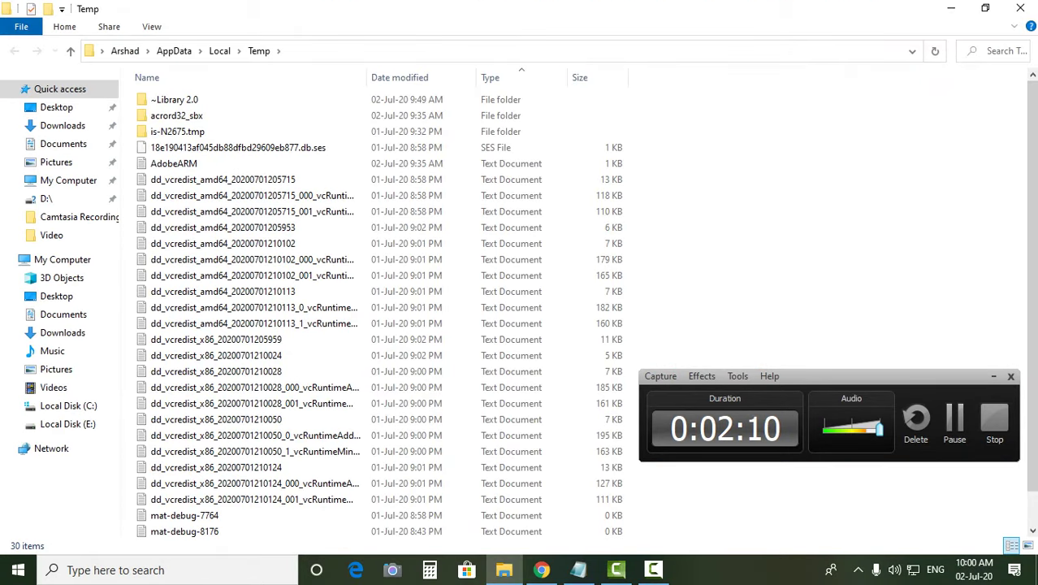
Delete everything in the user's local Temp folder, skipping all files in use, and close its window.
{"action": "key", "text": "ctrl+a"}
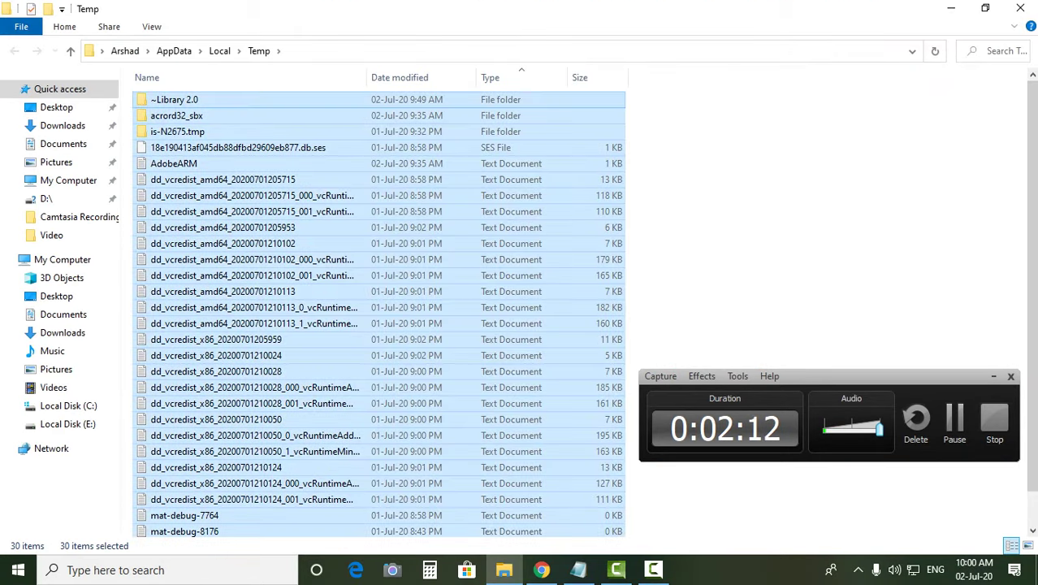
{"action": "key", "text": "Delete"}
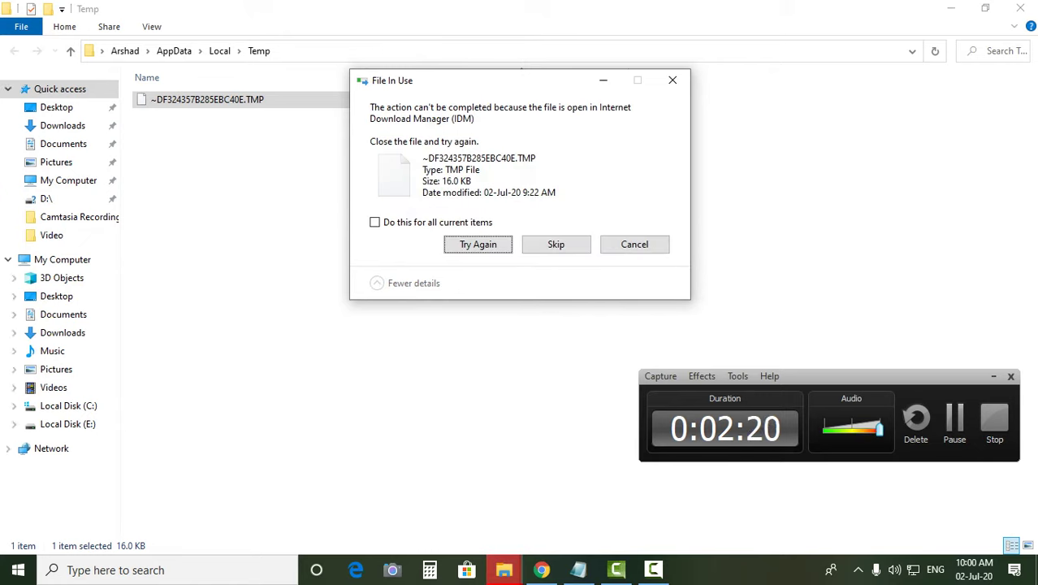
{"action": "left_click", "coordinate": [375, 222]}
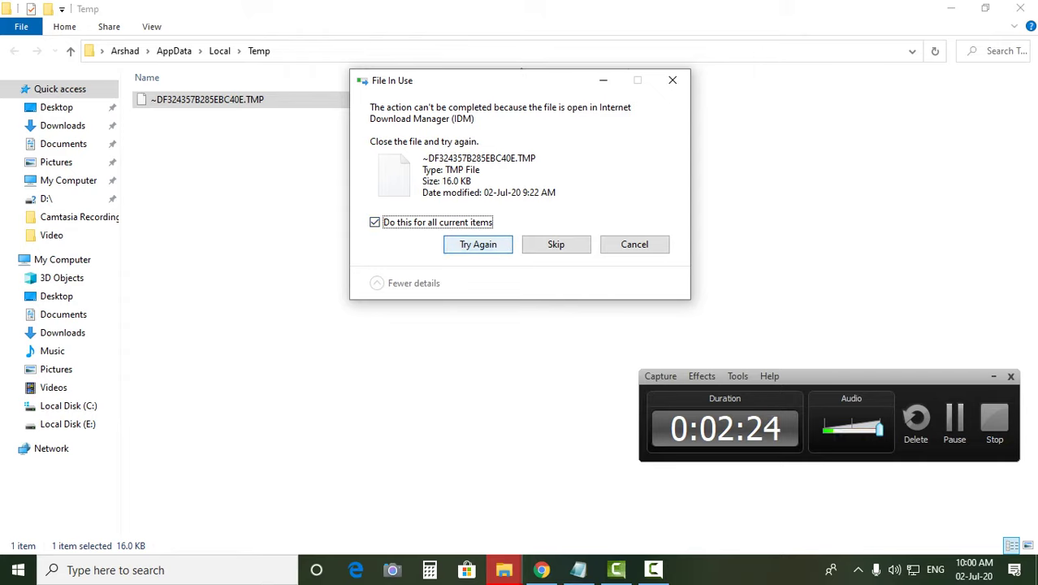
{"action": "left_click", "coordinate": [556, 243]}
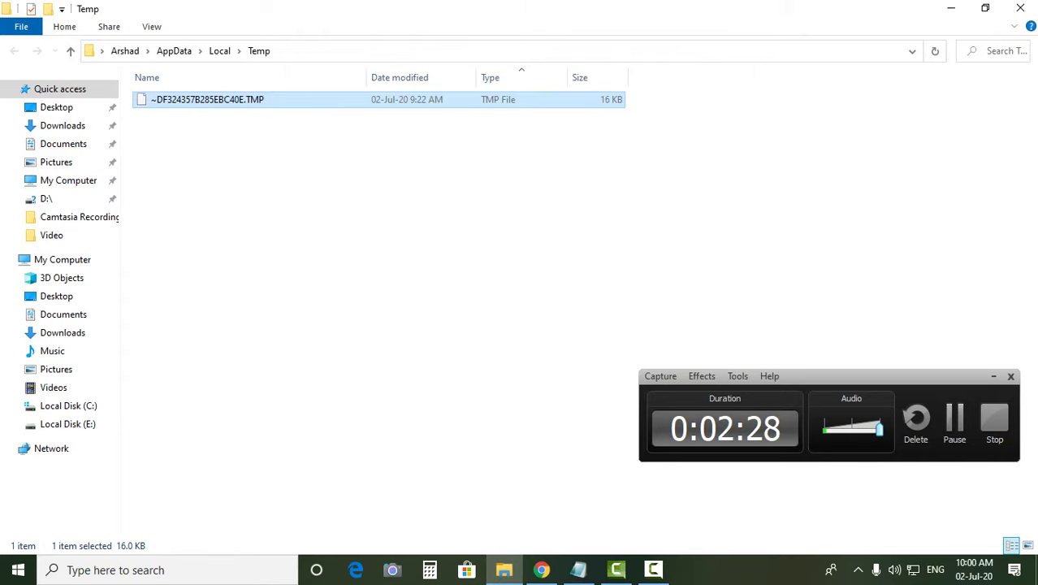
{"action": "left_click", "coordinate": [1021, 8]}
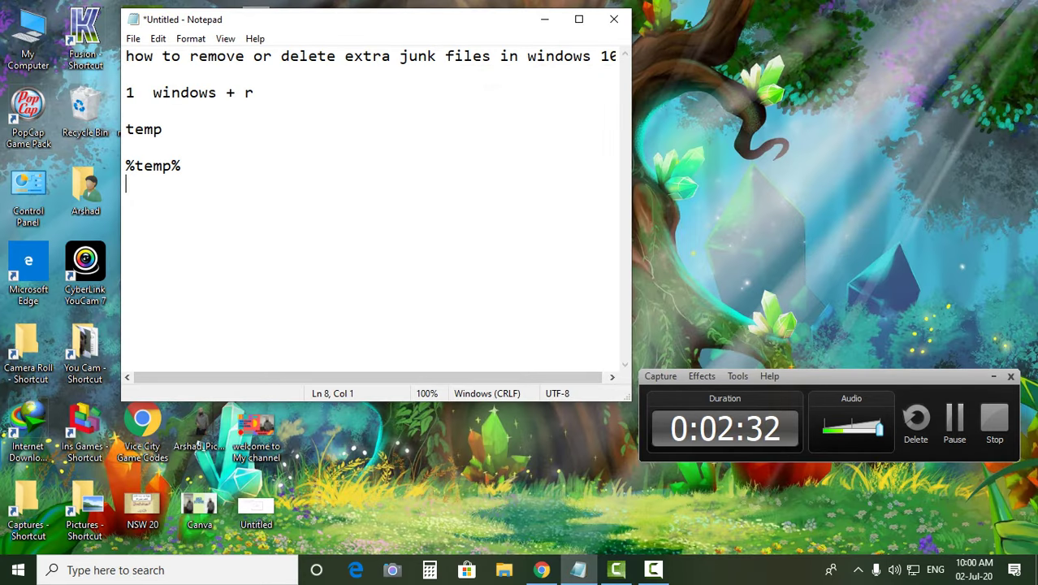
Add the line "prefetch" to the note below "%temp%", leaving a blank line between them.
{"action": "key", "text": "Return"}
{"action": "type", "text": "pr"}
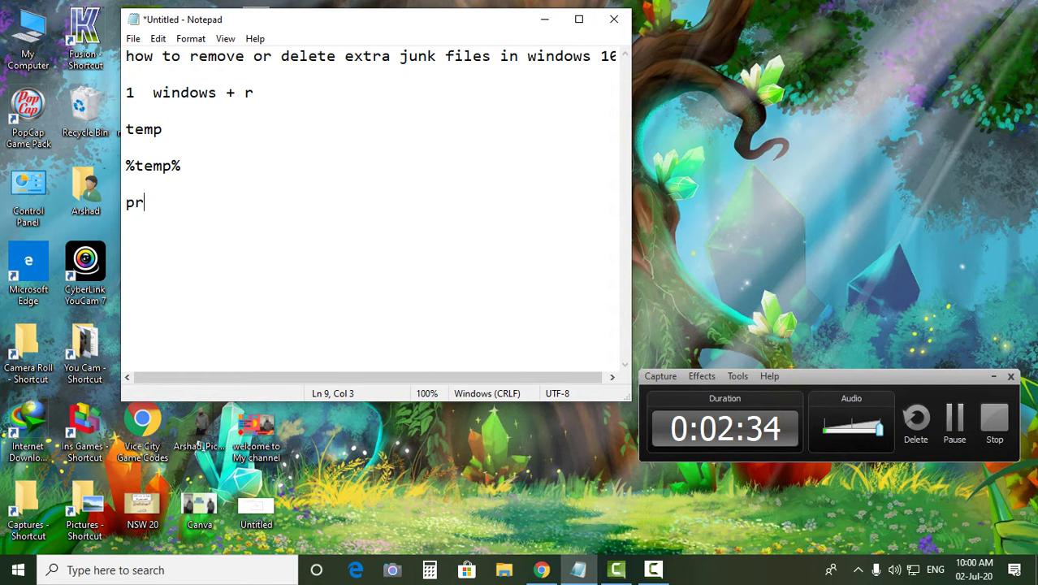
{"action": "type", "text": "efetc"}
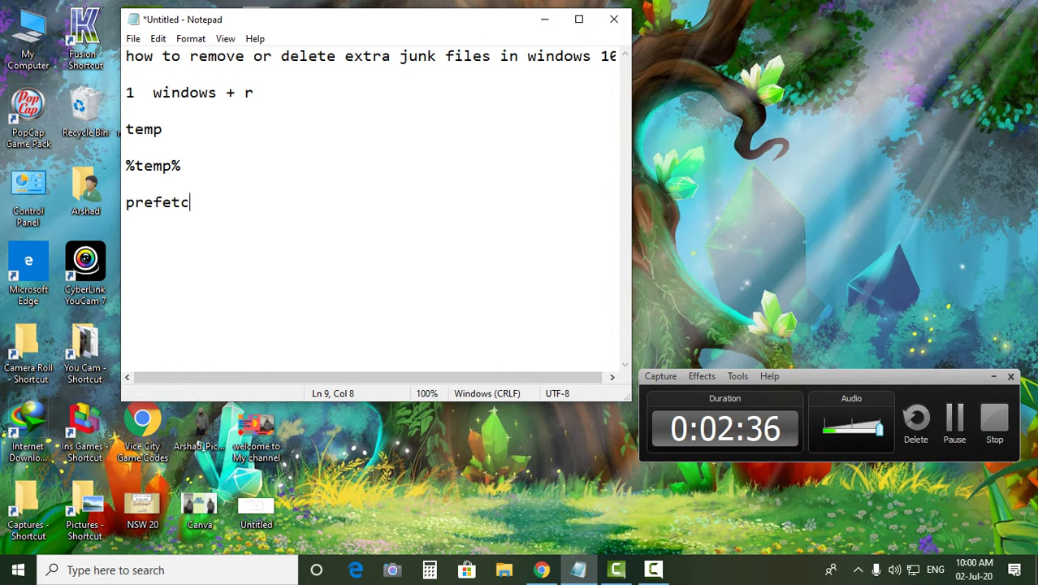
{"action": "type", "text": "h"}
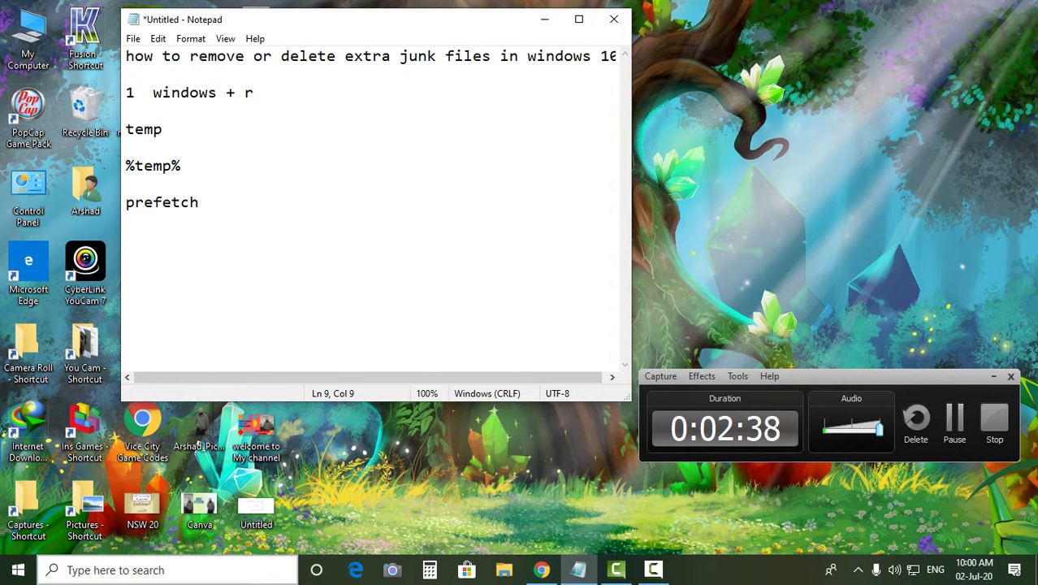
Open the Windows Prefetch folder by running the command prefetch.
{"action": "key", "text": "super+r"}
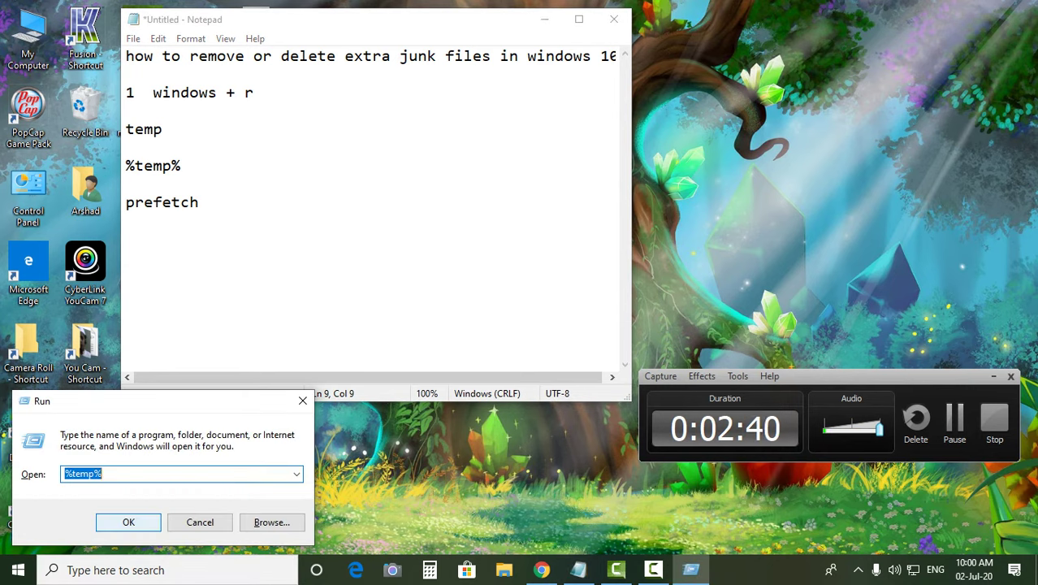
{"action": "type", "text": "pre"}
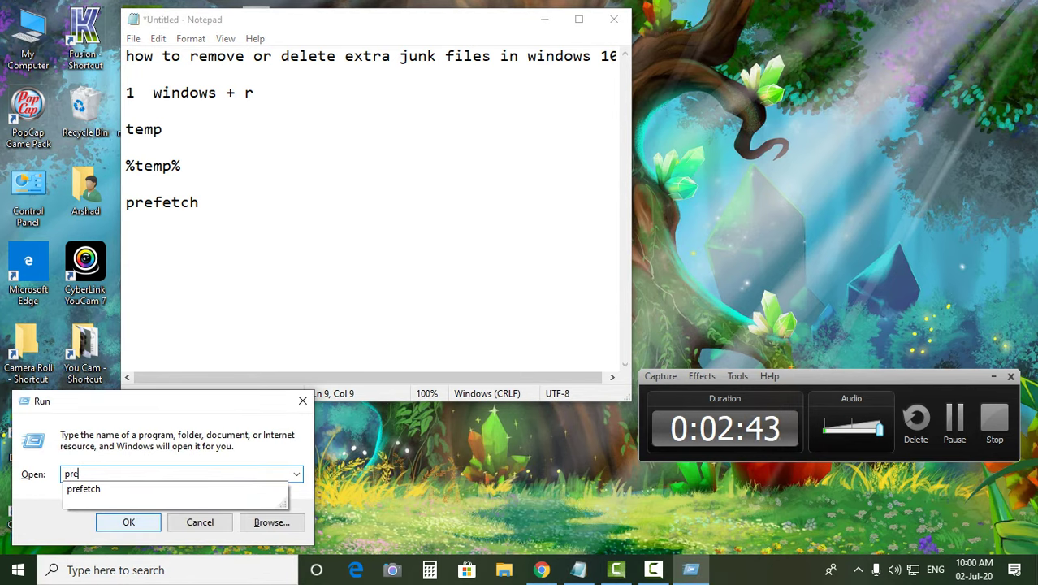
{"action": "key", "text": "Down"}
{"action": "key", "text": "Return"}
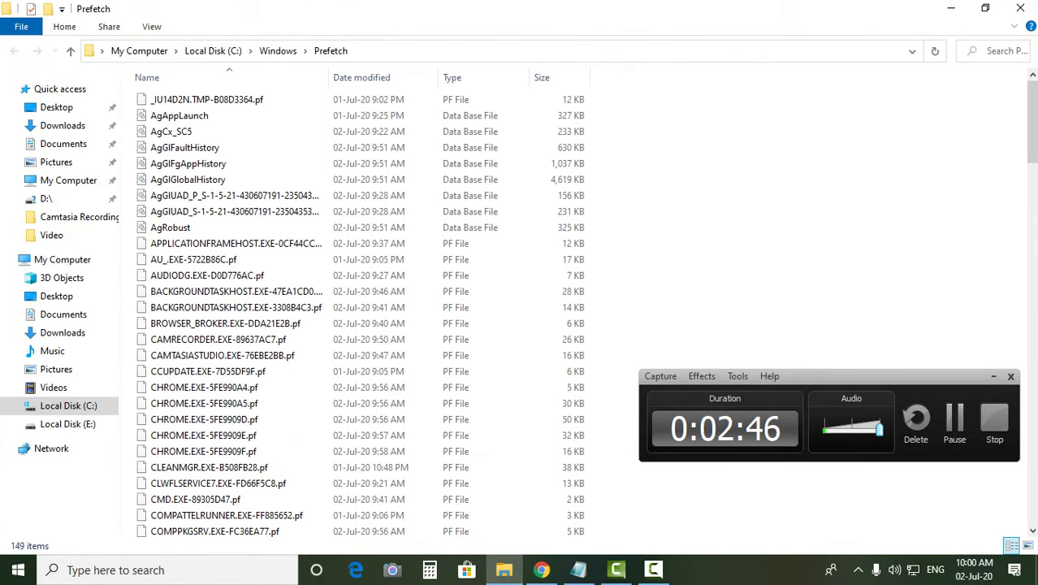
Delete everything in the Prefetch folder, skipping the file in use, and close its window.
{"action": "key", "text": "ctrl+a"}
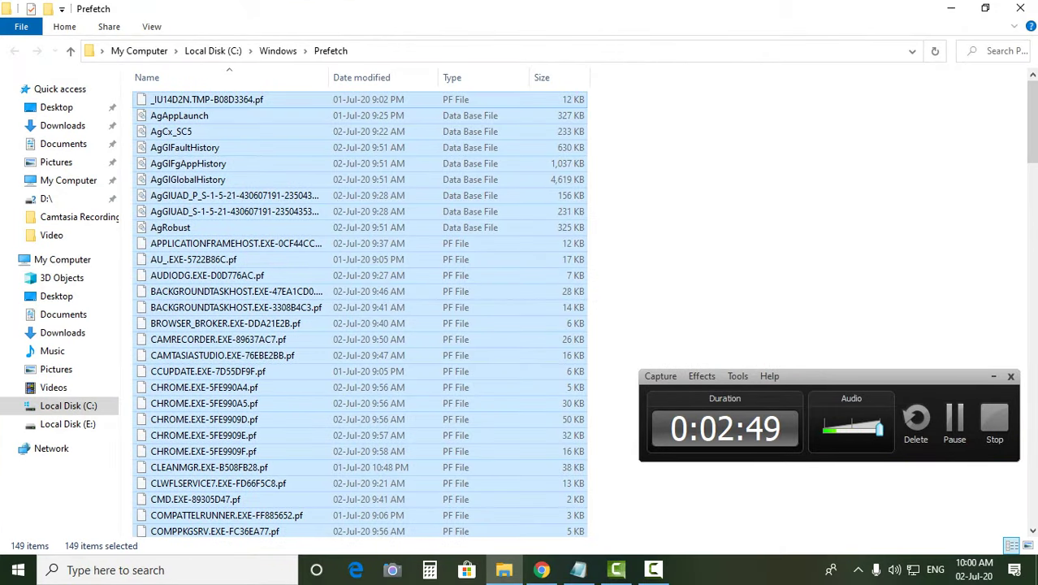
{"action": "key", "text": "Delete"}
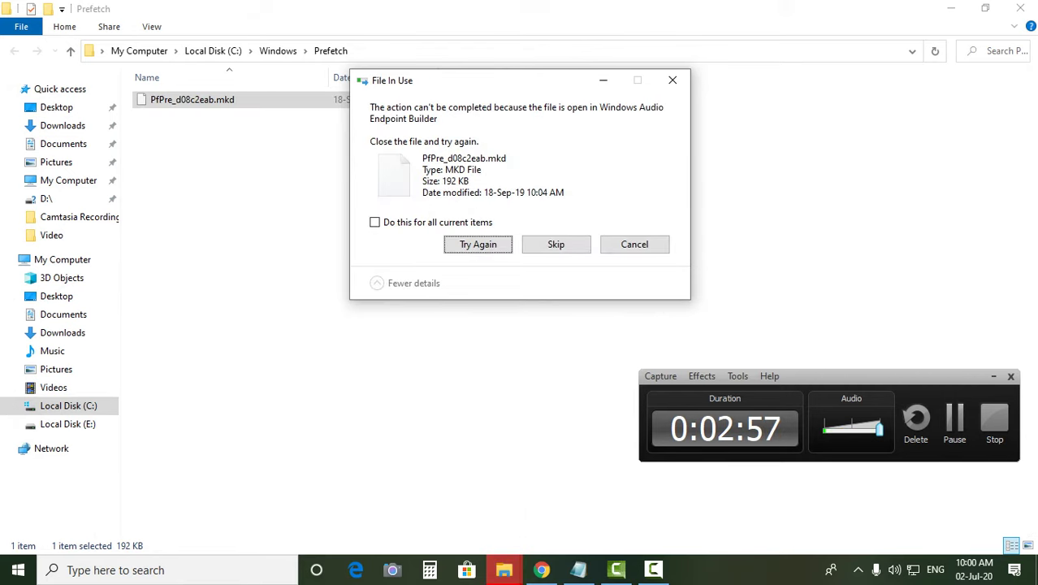
{"action": "left_click", "coordinate": [375, 222]}
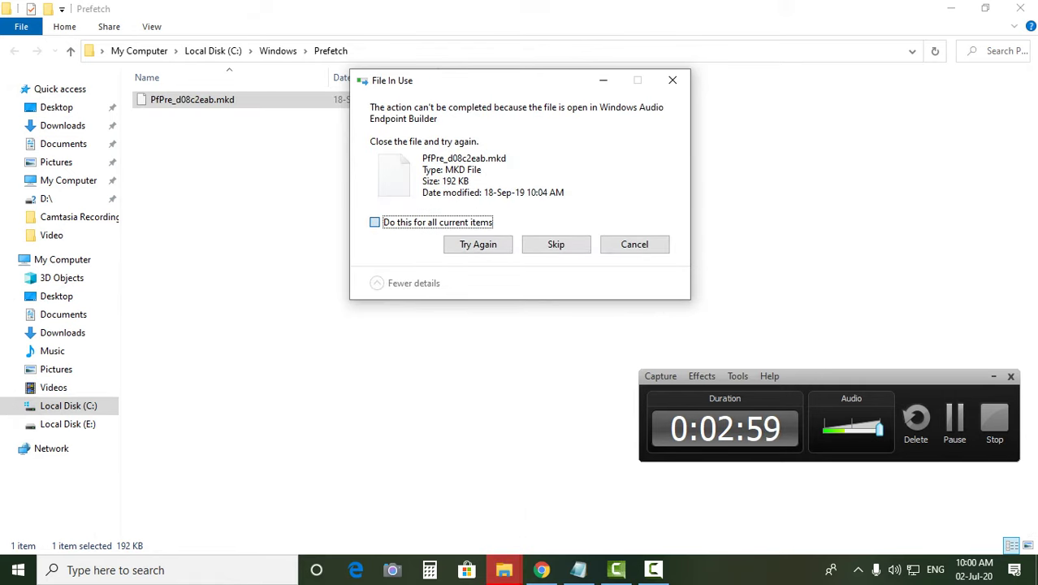
{"action": "left_click", "coordinate": [556, 245]}
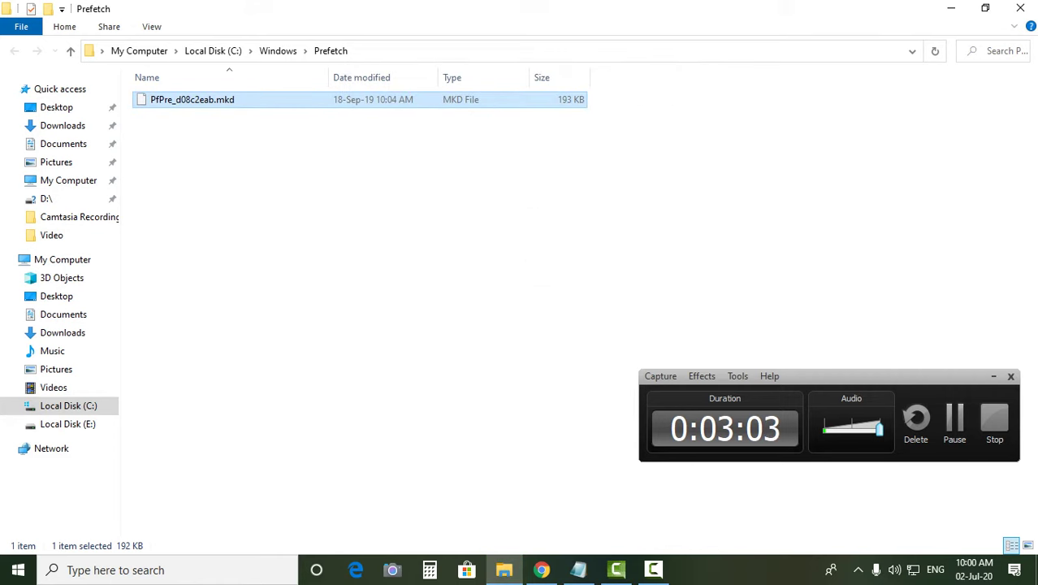
{"action": "left_click", "coordinate": [1021, 8]}
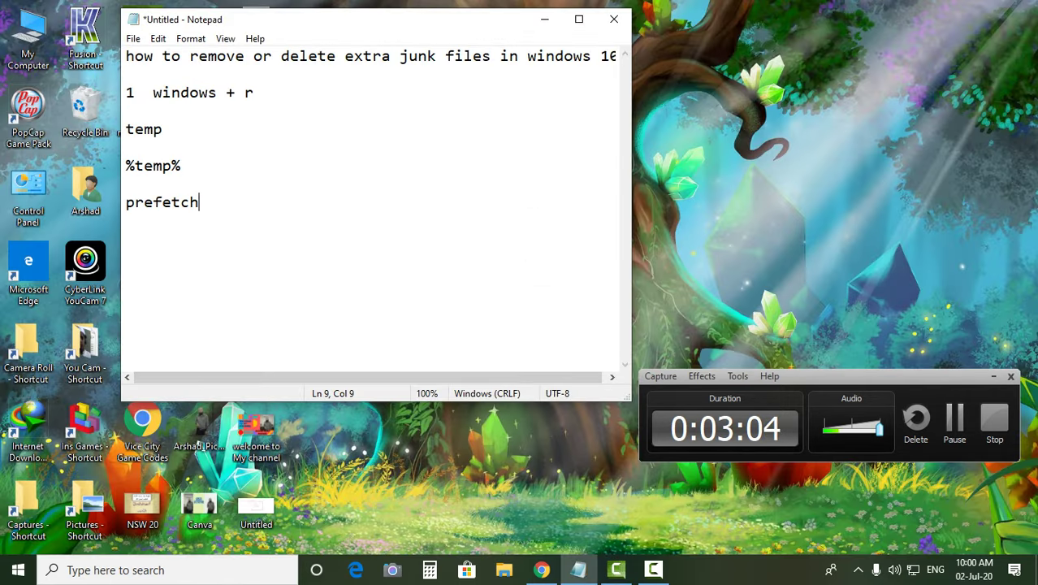
Move the note window off the desktop icons, then view the Recycle Bin's contents and close its window.
{"action": "left_click_drag", "start_coordinate": [459, 23], "coordinate": [685, 16]}
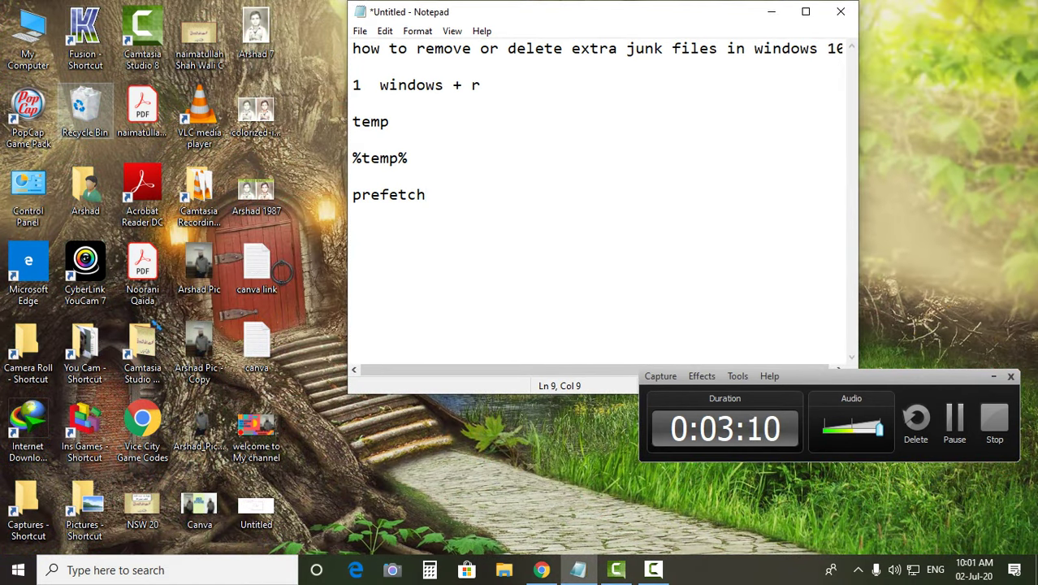
{"action": "key", "text": "super+r"}
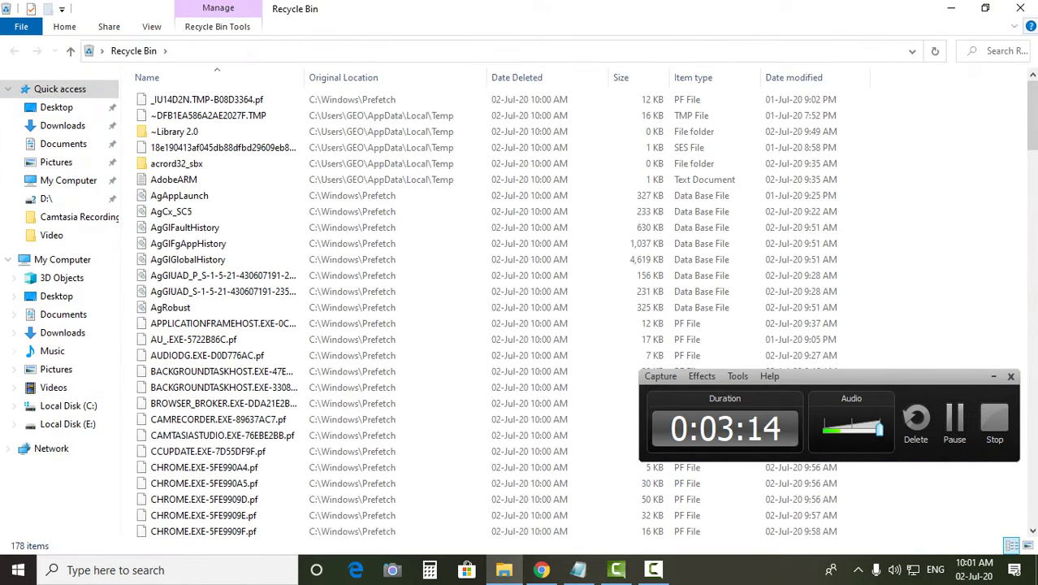
{"action": "left_click", "coordinate": [1023, 9]}
Empty the Recycle Bin, permanently deleting all of its items.
{"action": "right_click", "coordinate": [85, 124]}
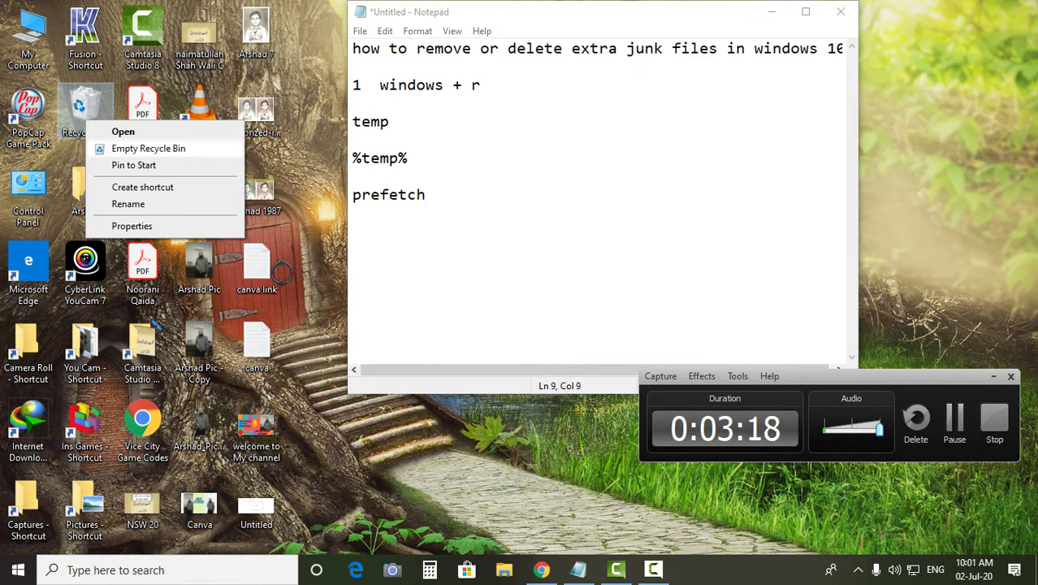
{"action": "left_click", "coordinate": [148, 148]}
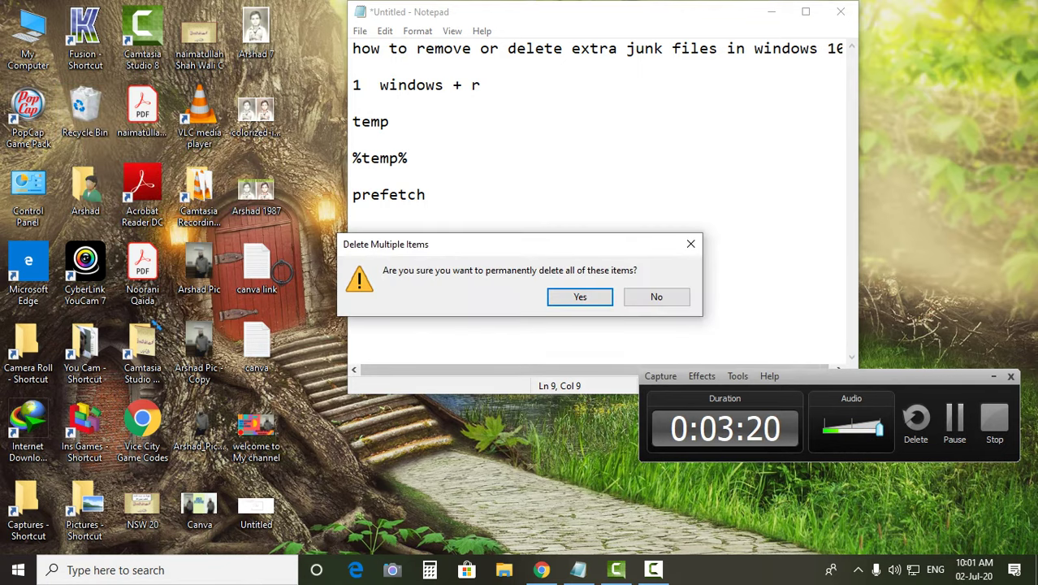
{"action": "key", "text": "Return"}
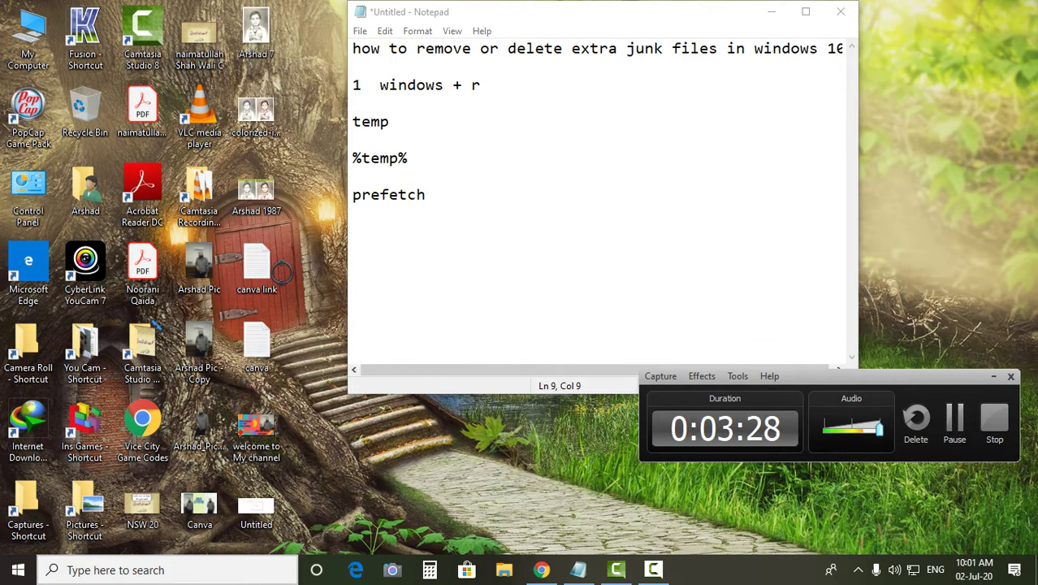
Search Windows for "app & fea" and open the Apps & features settings.
{"action": "key", "text": "super+s"}
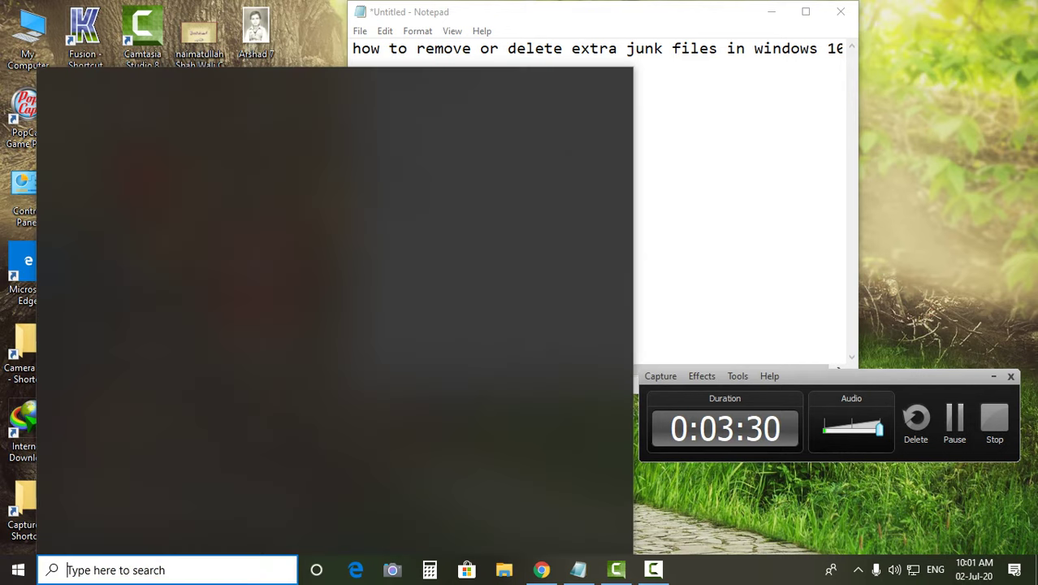
{"action": "type", "text": "app"}
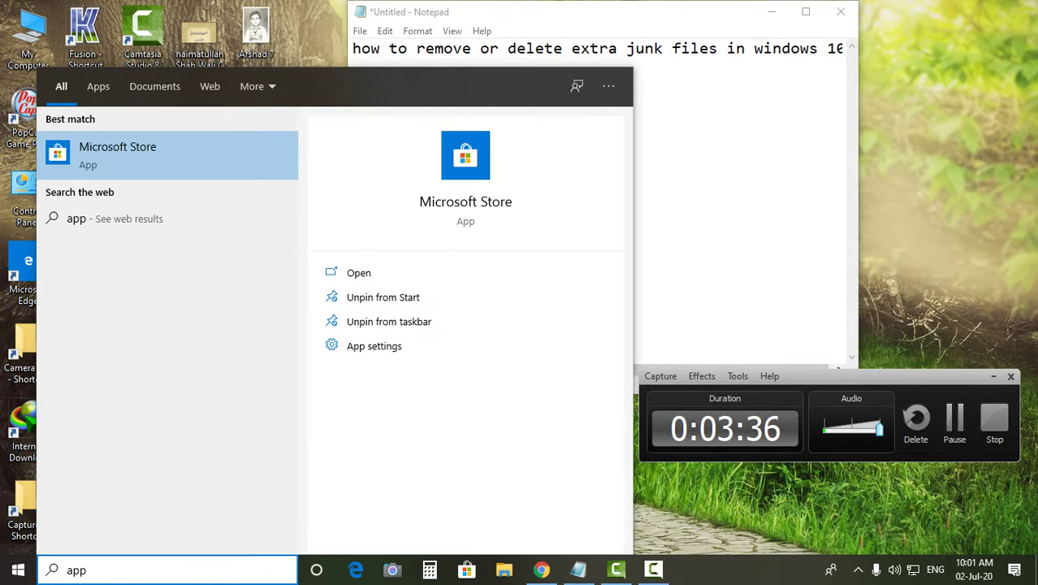
{"action": "type", "text": "&"}
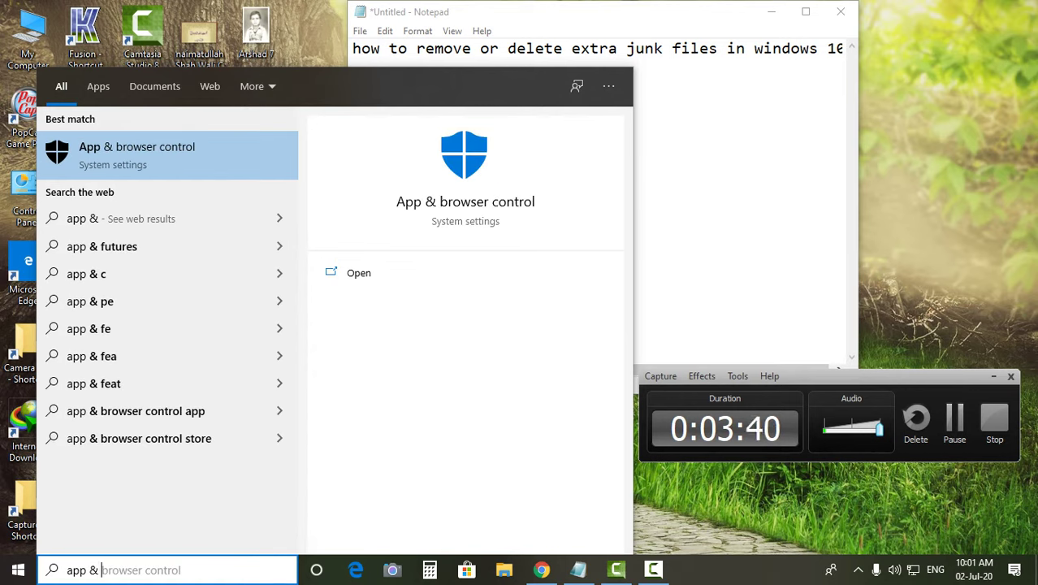
{"action": "type", "text": " fa"}
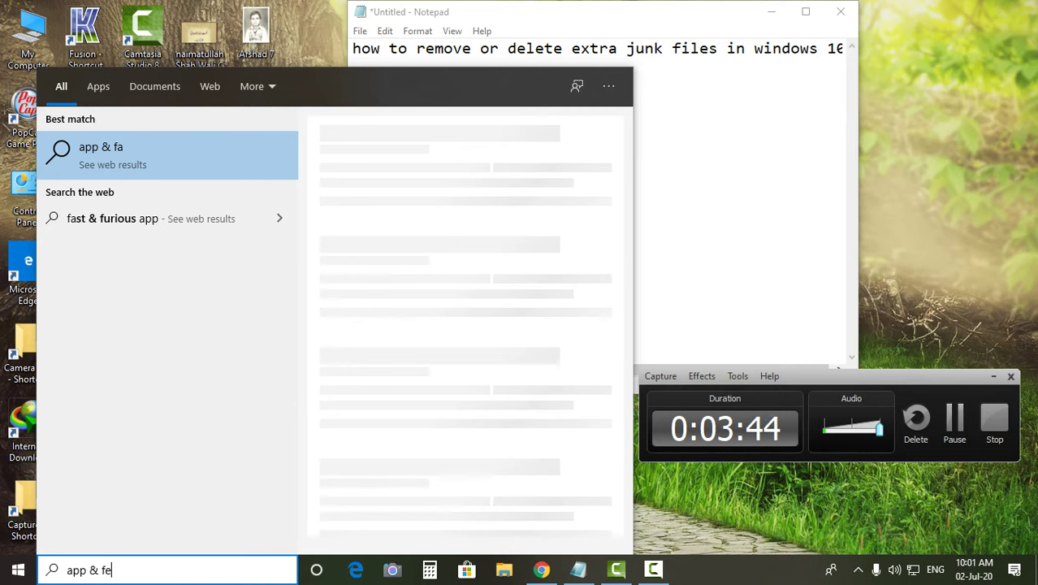
{"action": "type", "text": "a"}
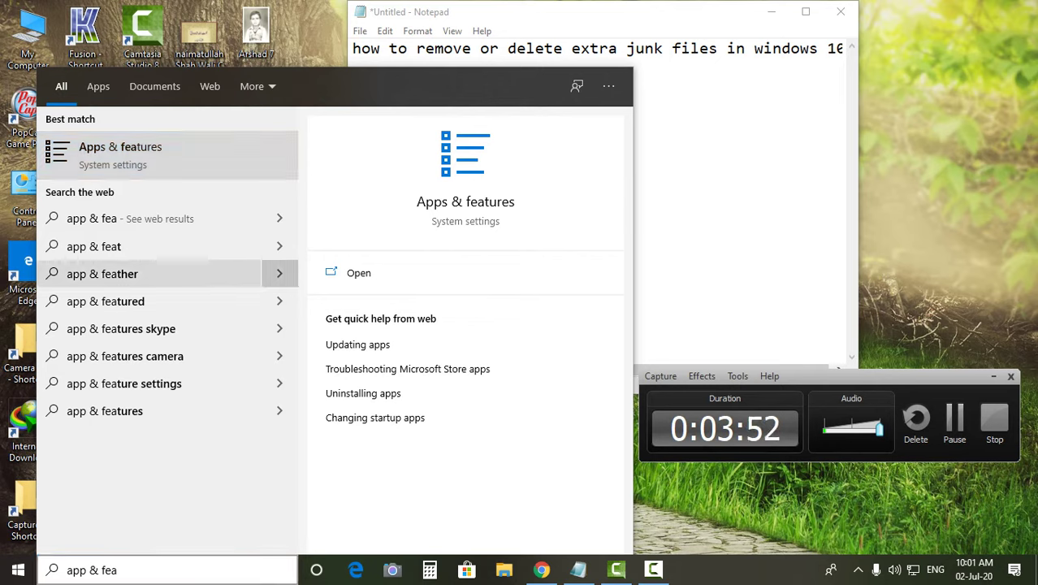
{"action": "key", "text": "Return"}
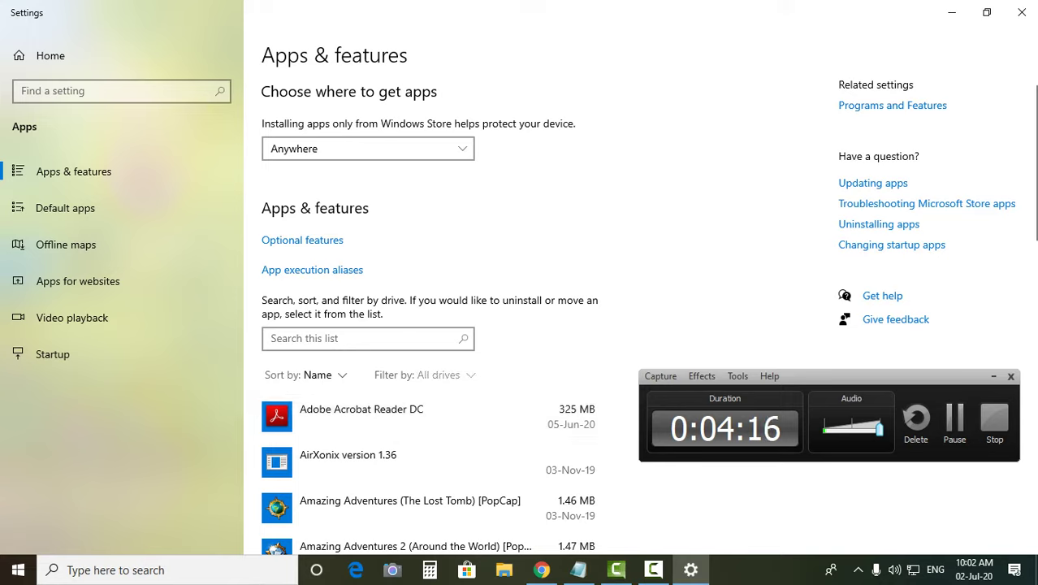
Filter the installed apps list to Local Disk (C:) and look through it.
{"action": "left_click", "coordinate": [424, 375]}
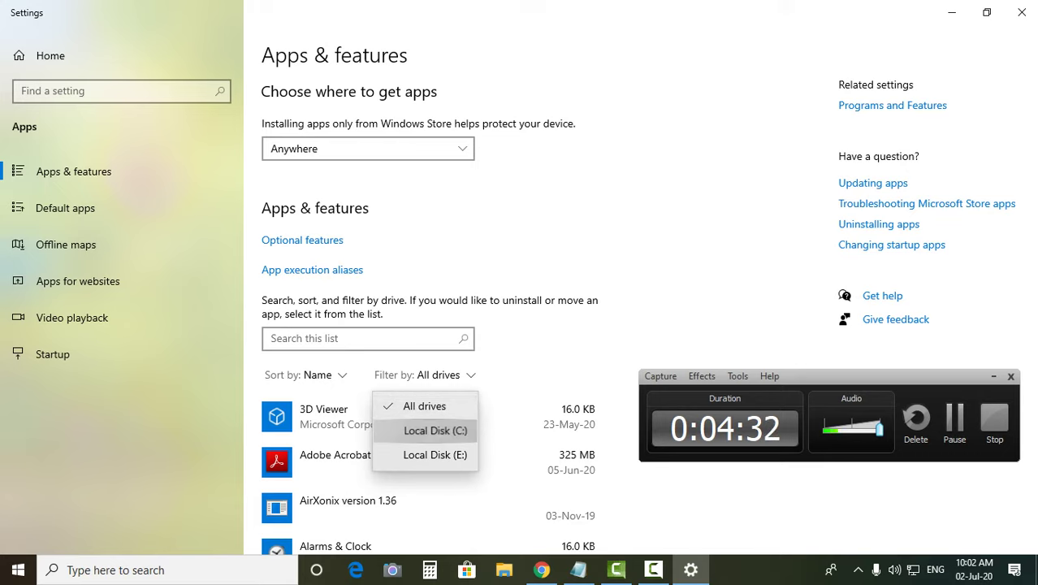
{"action": "left_click", "coordinate": [435, 430]}
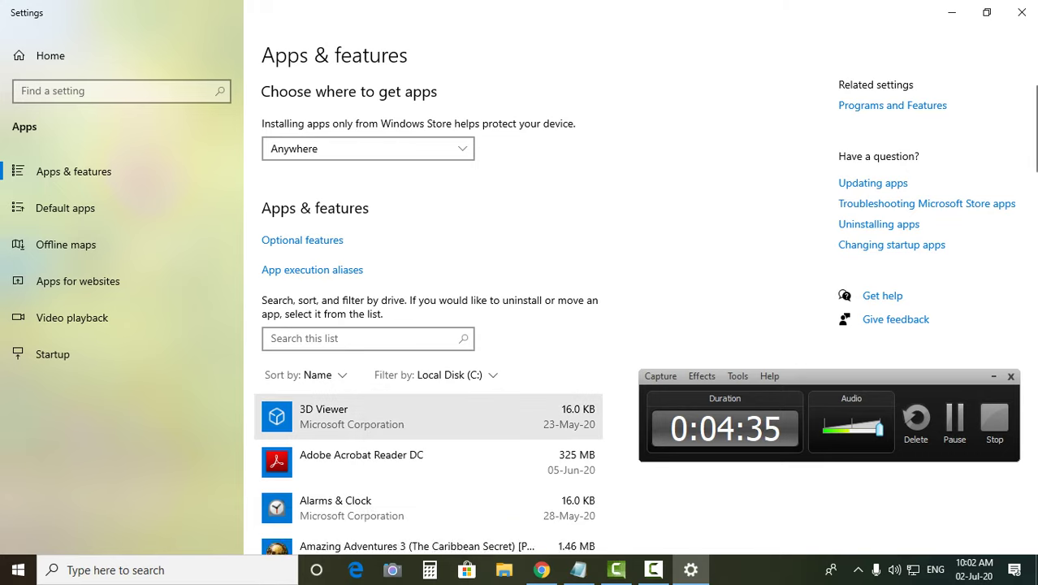
{"action": "scroll", "coordinate": [428, 402], "scroll_direction": "down", "scroll_amount": 5}
{"action": "scroll", "coordinate": [428, 402], "scroll_direction": "up", "scroll_amount": 5}
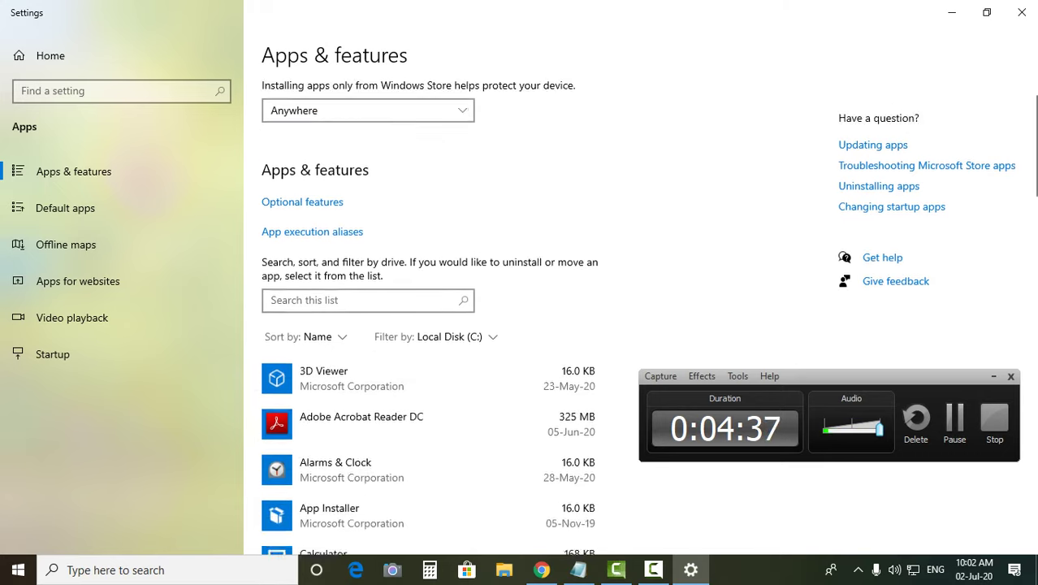
Sort the installed apps list by size and close the Settings window.
{"action": "left_click", "coordinate": [318, 375]}
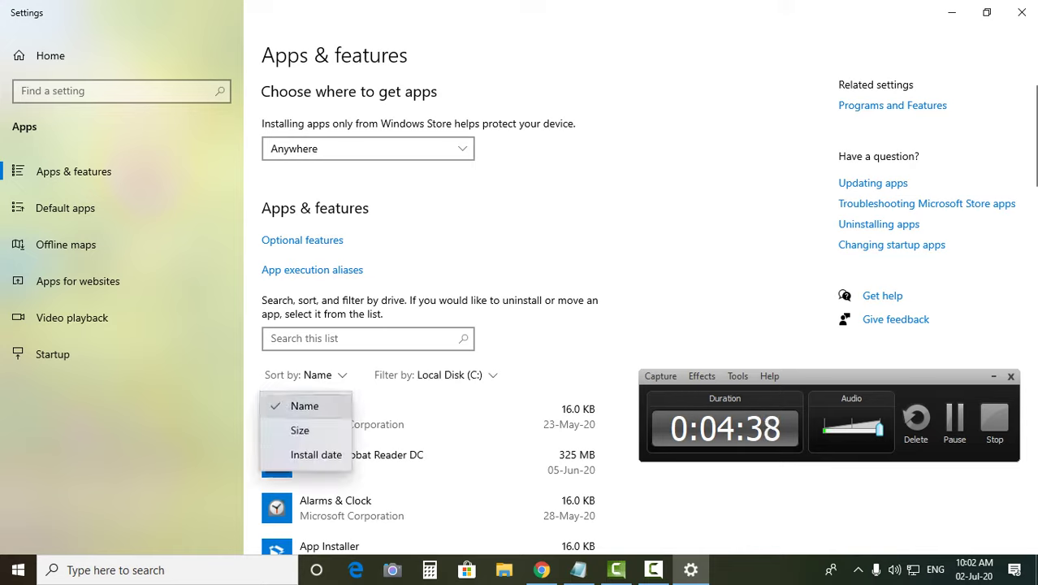
{"action": "left_click", "coordinate": [296, 429]}
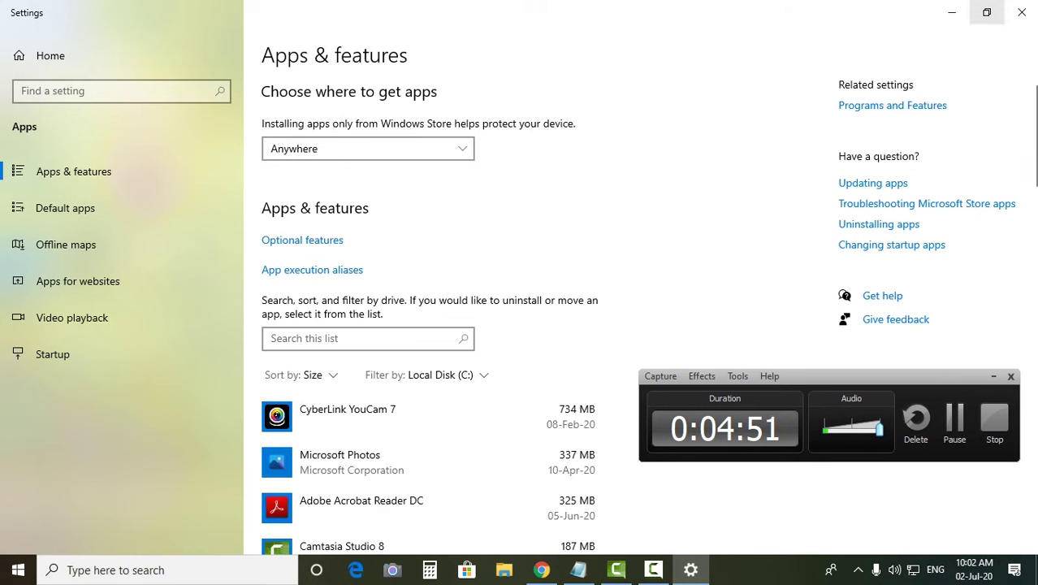
{"action": "left_click", "coordinate": [1022, 12]}
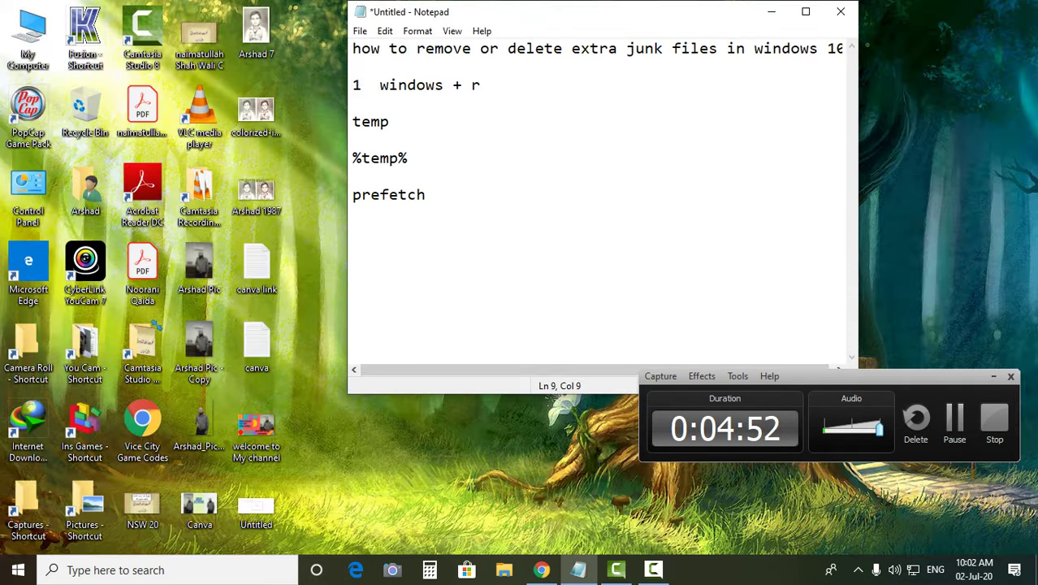
Search Windows for "dis", open Disk Cleanup and scan drive (C:), minimizing Notepad to clear the desktop.
{"action": "left_click", "coordinate": [183, 570]}
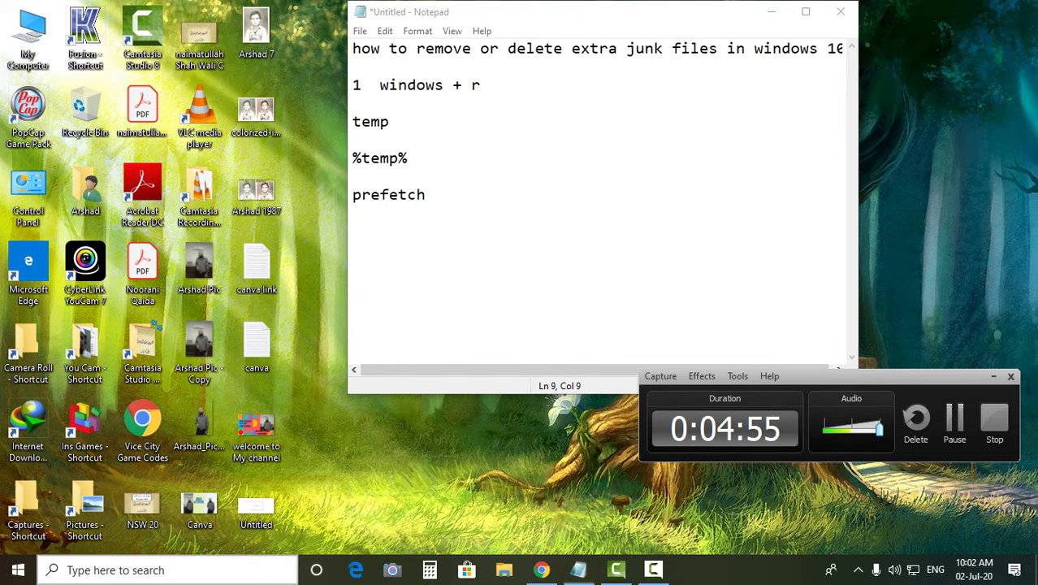
{"action": "type", "text": "di"}
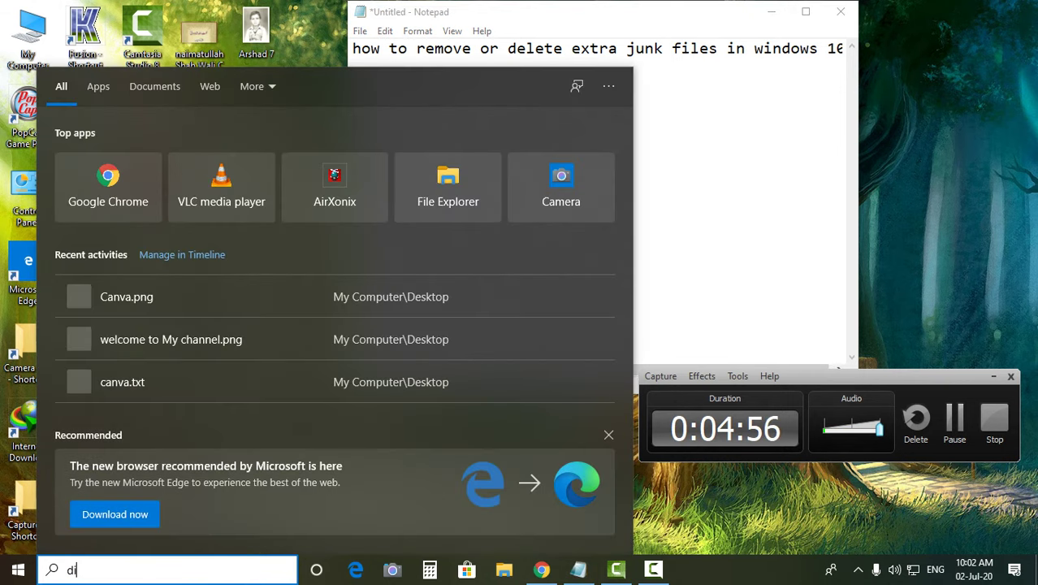
{"action": "type", "text": "s"}
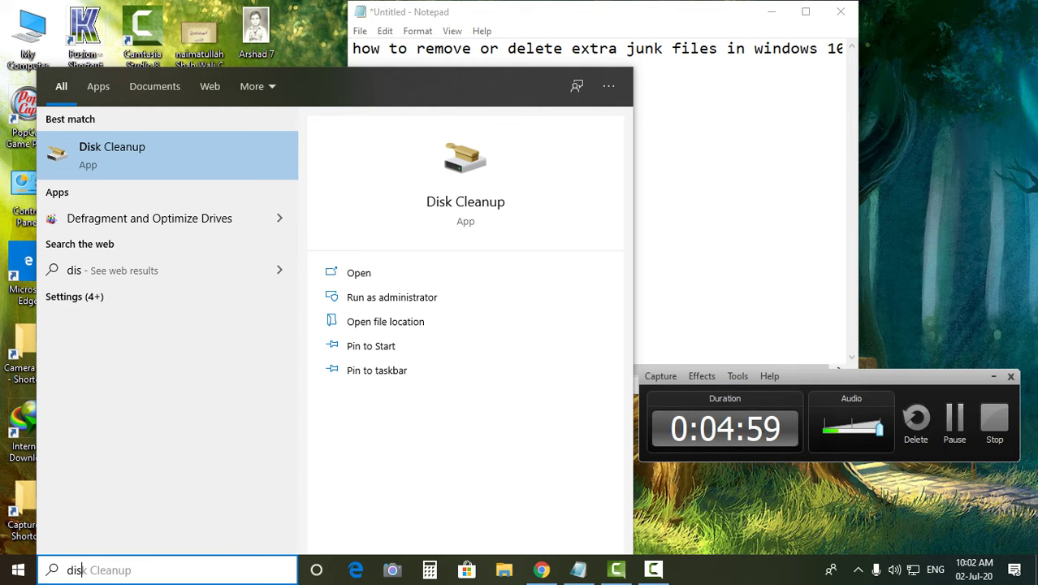
{"action": "key", "text": "Return"}
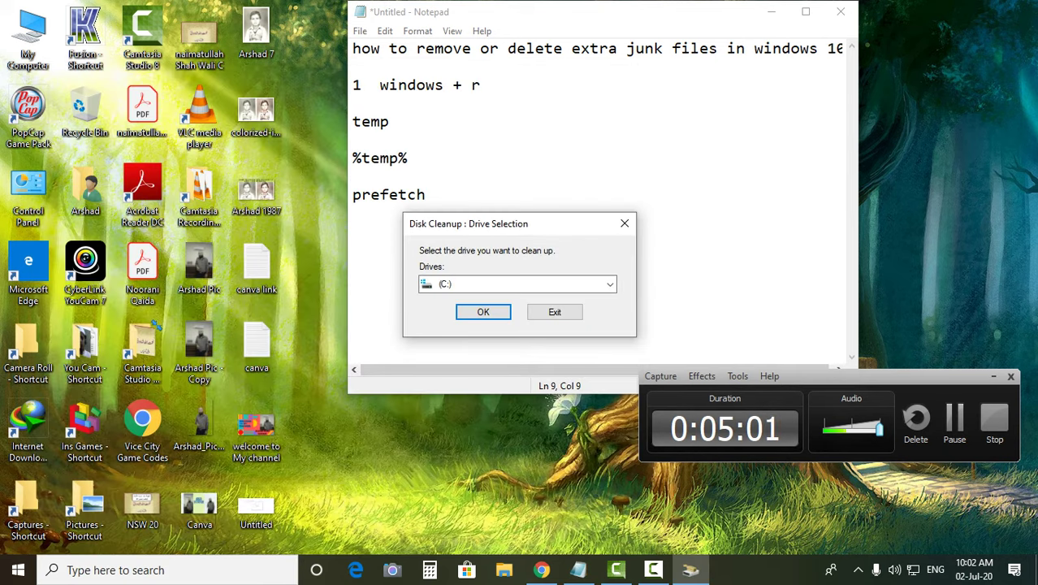
{"action": "key", "text": "Return"}
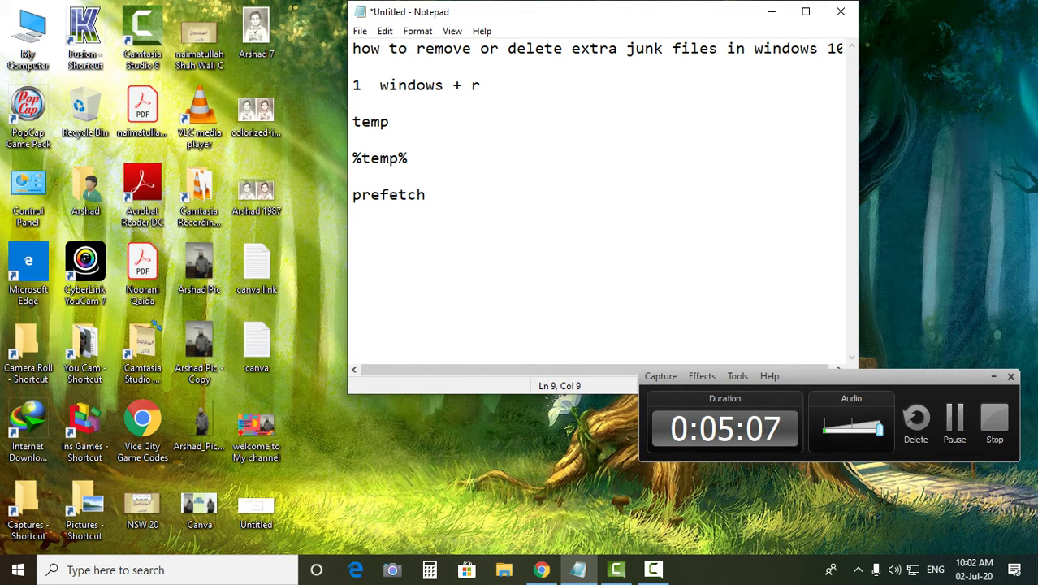
{"action": "left_click", "coordinate": [772, 12]}
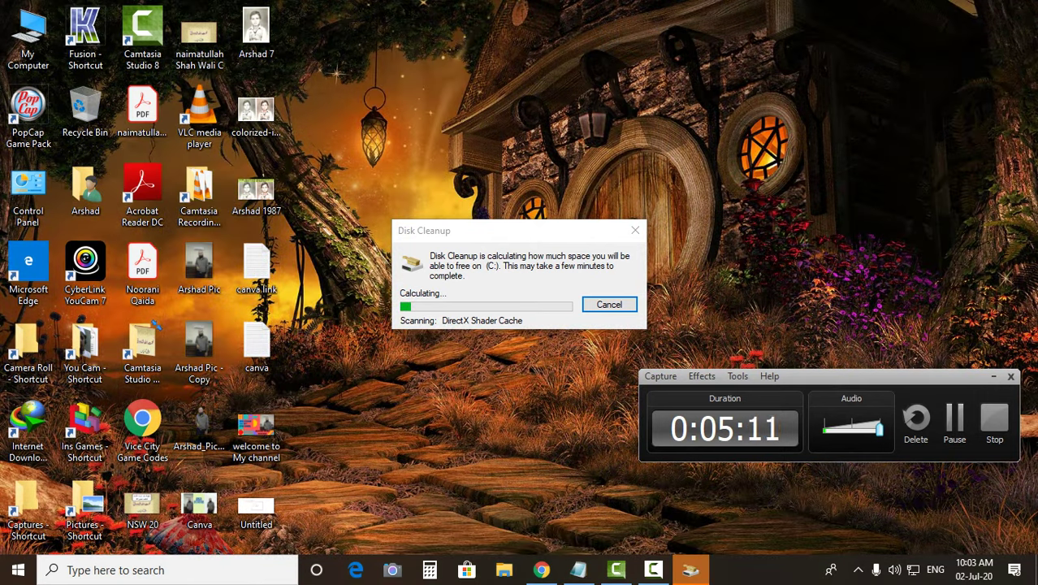
{"action": "left_click_drag", "start_coordinate": [515, 234], "coordinate": [465, 175]}
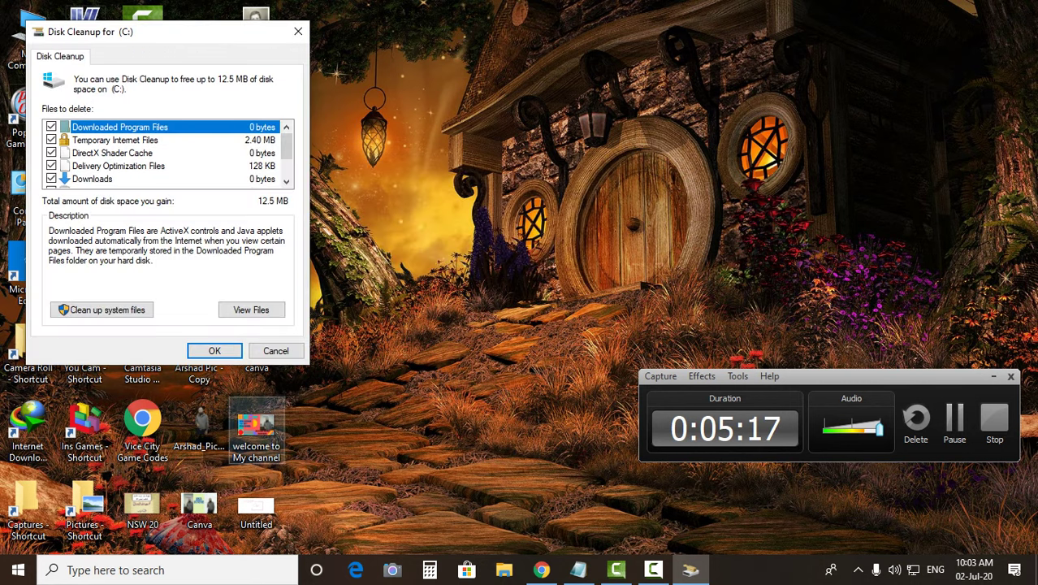
Switch Disk Cleanup to cleaning up system files and start the scan of drive (C:).
{"action": "left_click", "coordinate": [102, 309]}
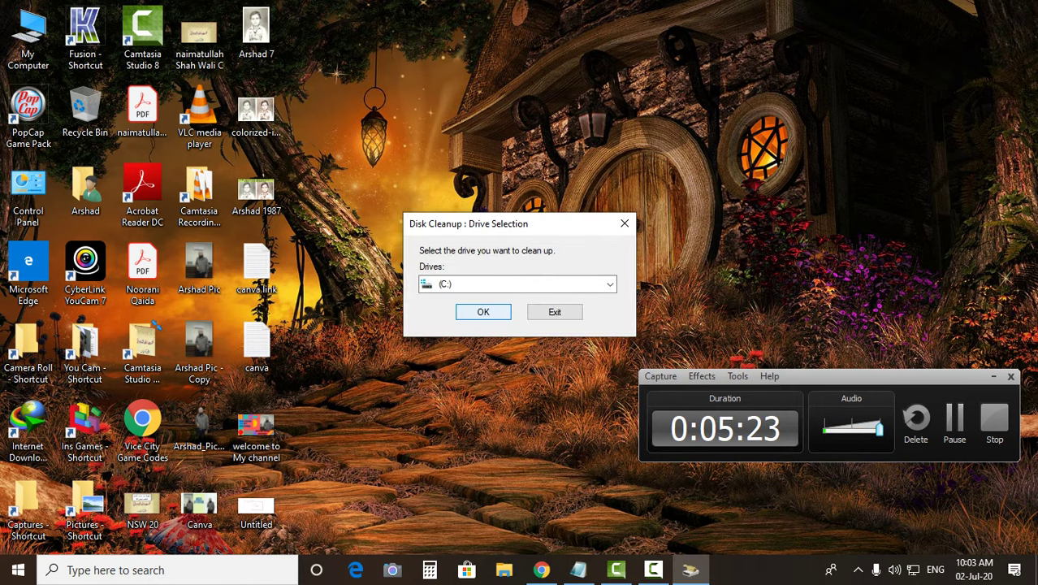
{"action": "left_click", "coordinate": [483, 311]}
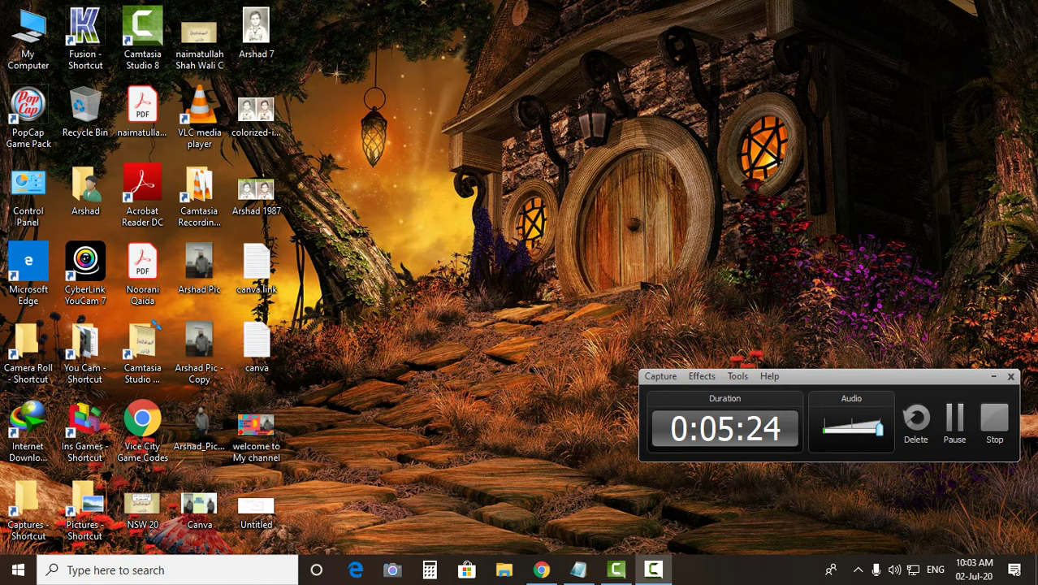